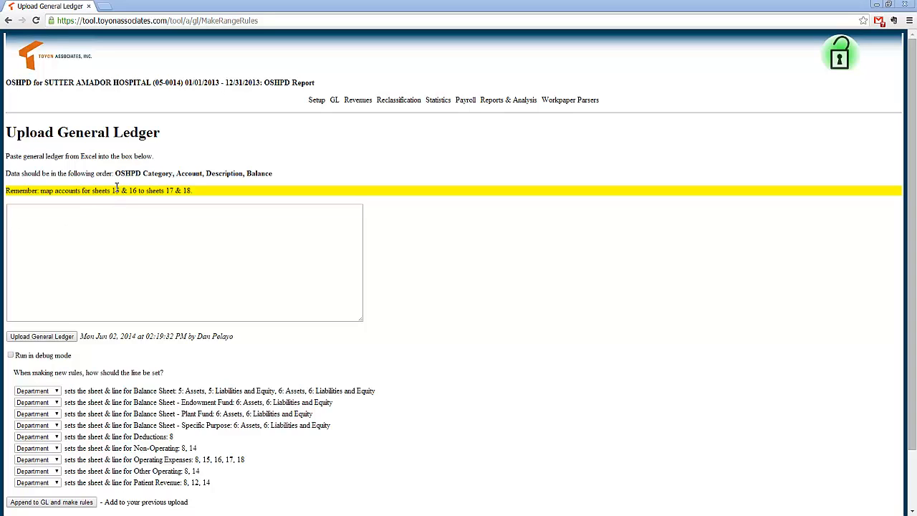
# Step: Examine the required column order on the Upload General Ledger page: OSHPD Category, Account, Description, Balance
pyautogui.moveTo(116, 173); pyautogui.dragTo(175, 175)
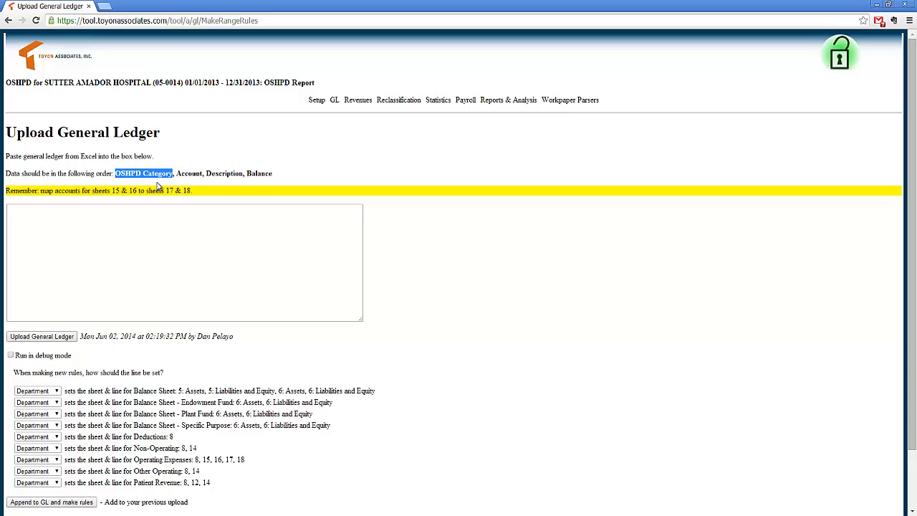
pyautogui.moveTo(178, 174); pyautogui.dragTo(204, 174)
pyautogui.moveTo(205, 174); pyautogui.dragTo(274, 174)
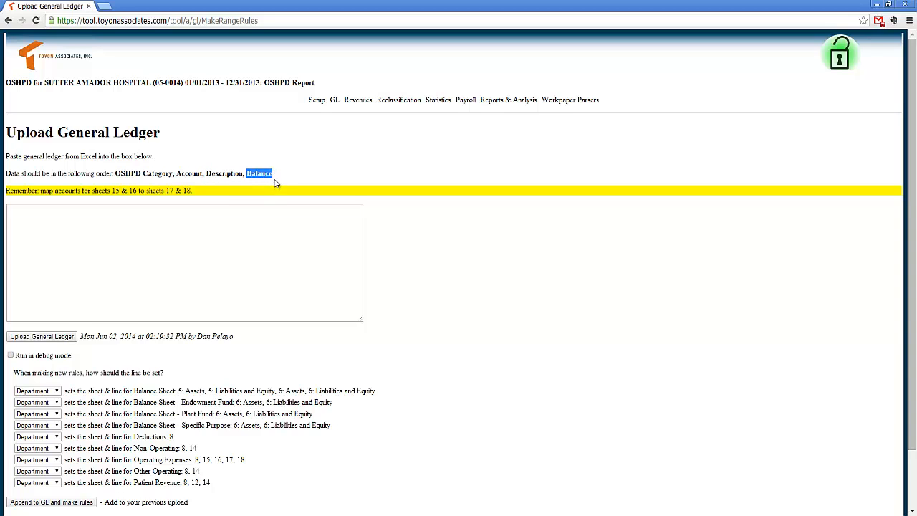
pyautogui.click(276, 182)
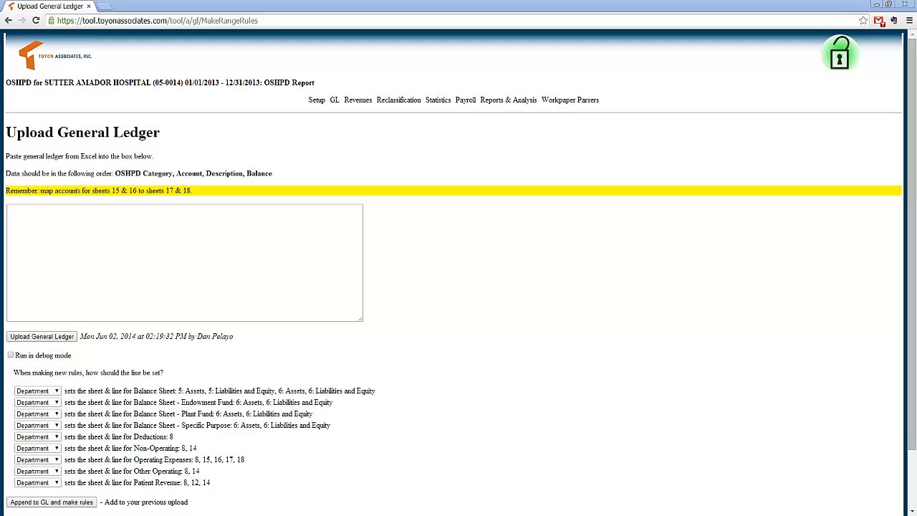
# Step: Switch to the mapped_gl.xlsx workbook in Excel and examine the class, department, subaccount, description and balance columns
pyautogui.hotkey('alt', 'Tab')
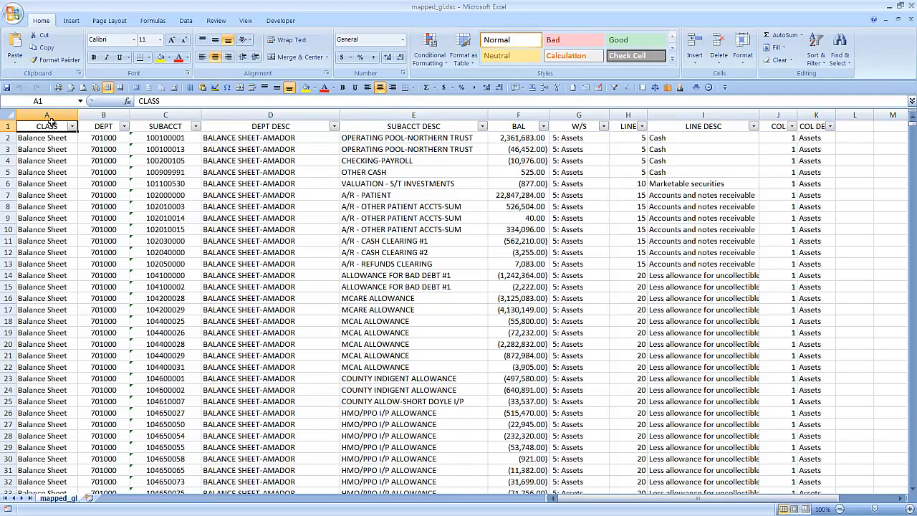
pyautogui.moveTo(46, 127); pyautogui.dragTo(505, 126)
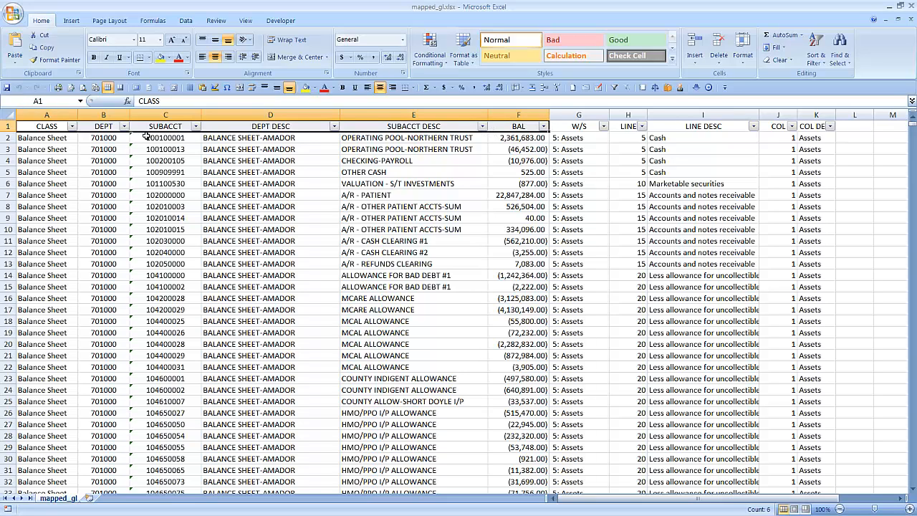
pyautogui.click(46, 114)
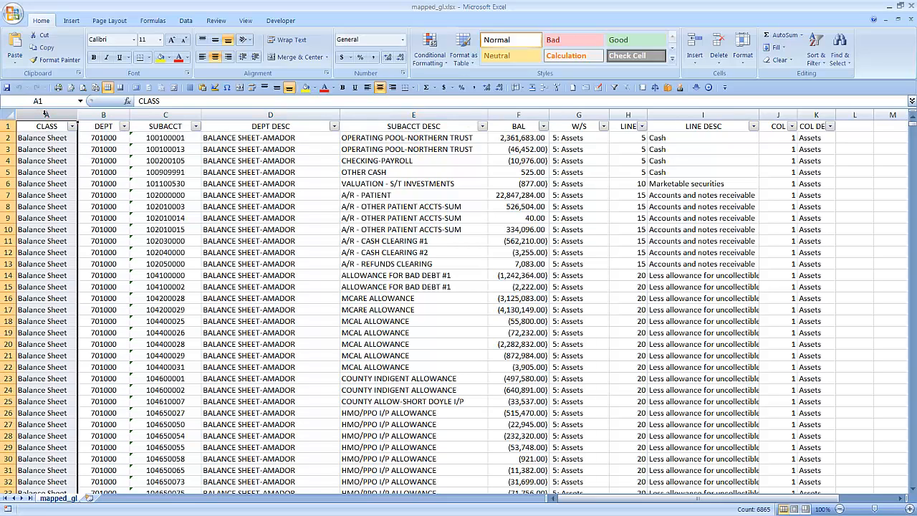
pyautogui.moveTo(108, 114); pyautogui.dragTo(166, 114)
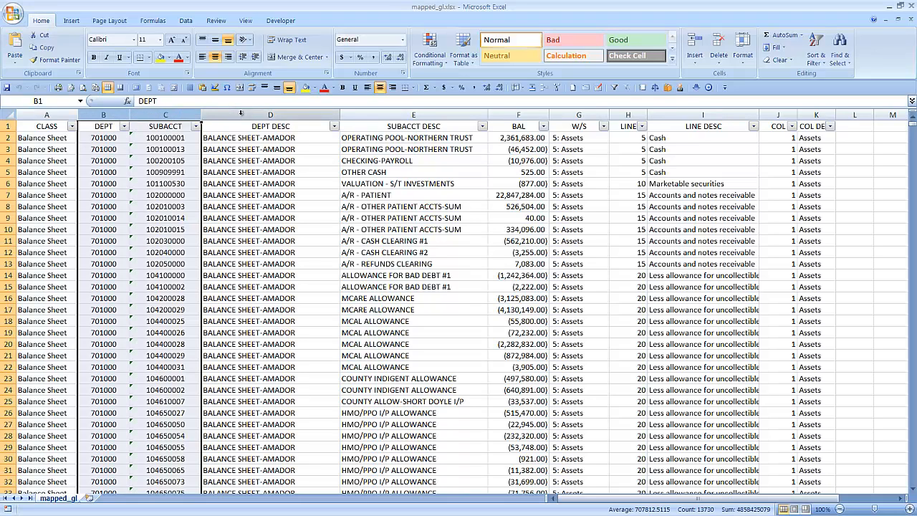
pyautogui.moveTo(242, 114); pyautogui.dragTo(410, 114)
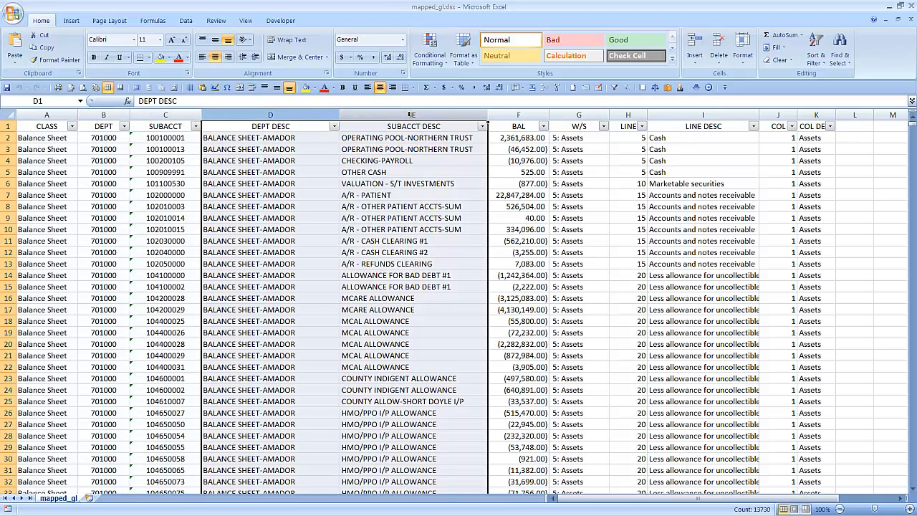
pyautogui.click(507, 113)
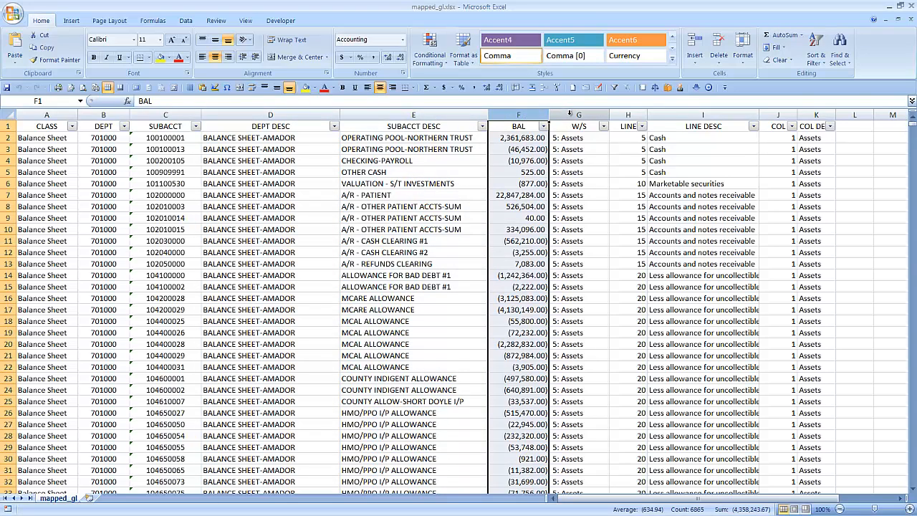
# Step: Examine the mapping columns in the ledger: W/S, LINE, LINE DESC, COL and COL DESC
pyautogui.moveTo(570, 113); pyautogui.dragTo(817, 116)
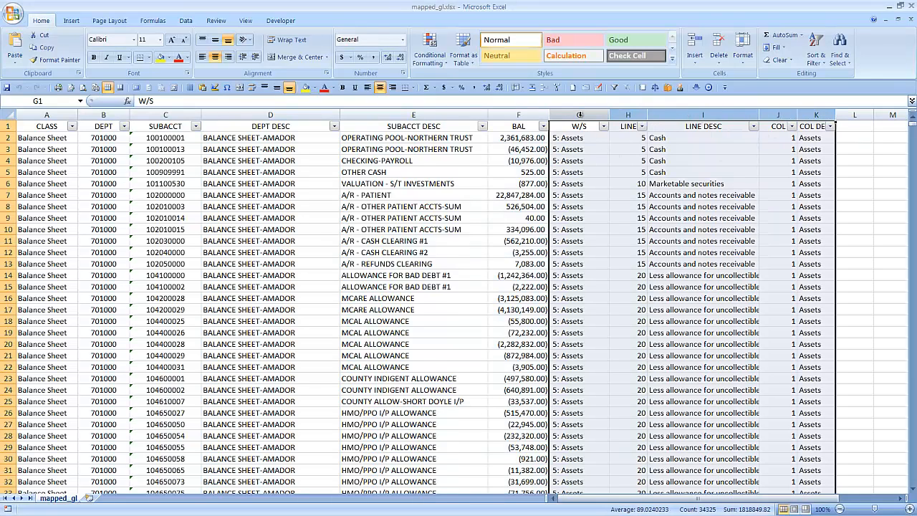
pyautogui.click(580, 115)
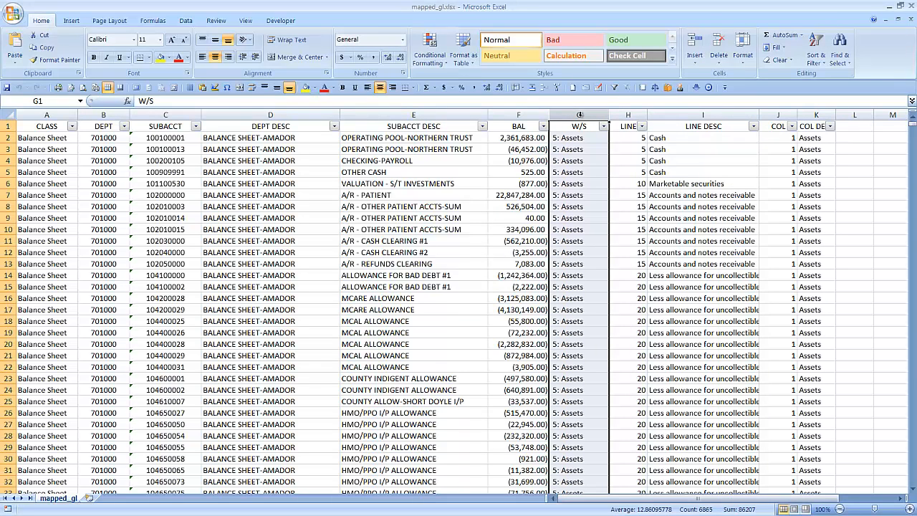
pyautogui.click(629, 114)
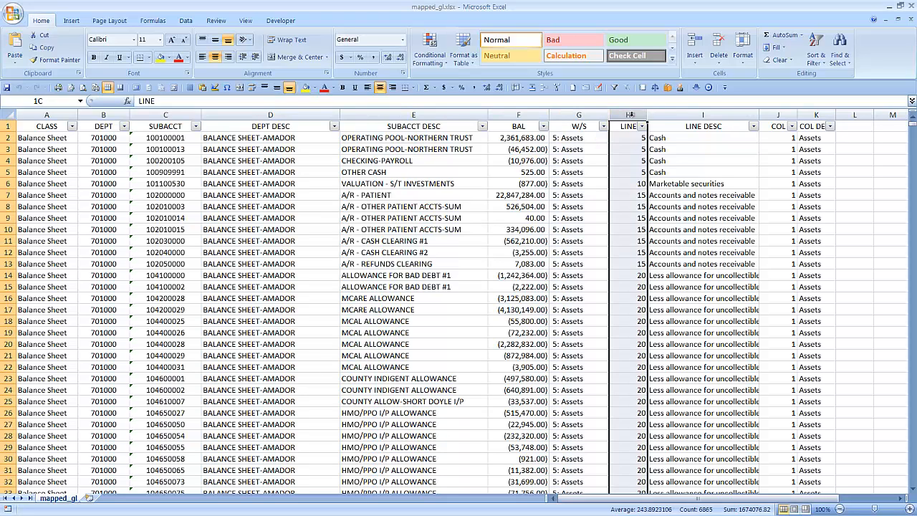
pyautogui.click(779, 115)
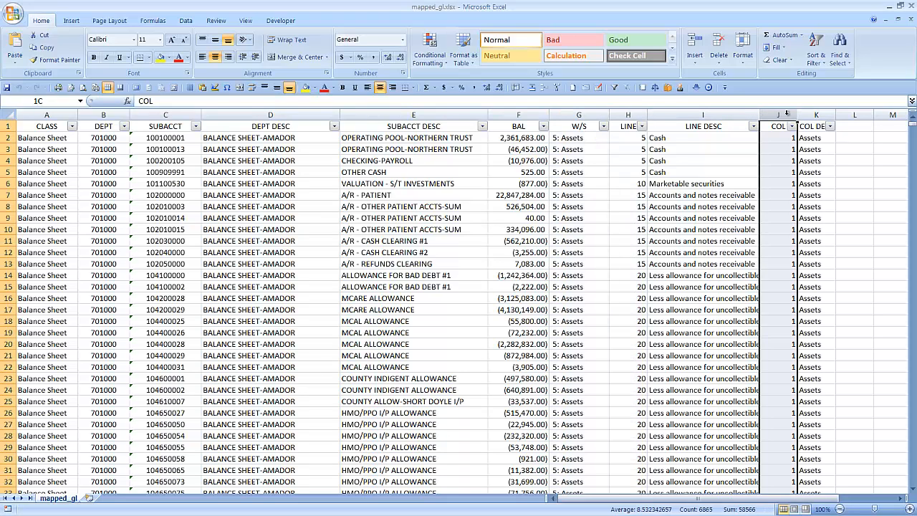
pyautogui.click(671, 115)
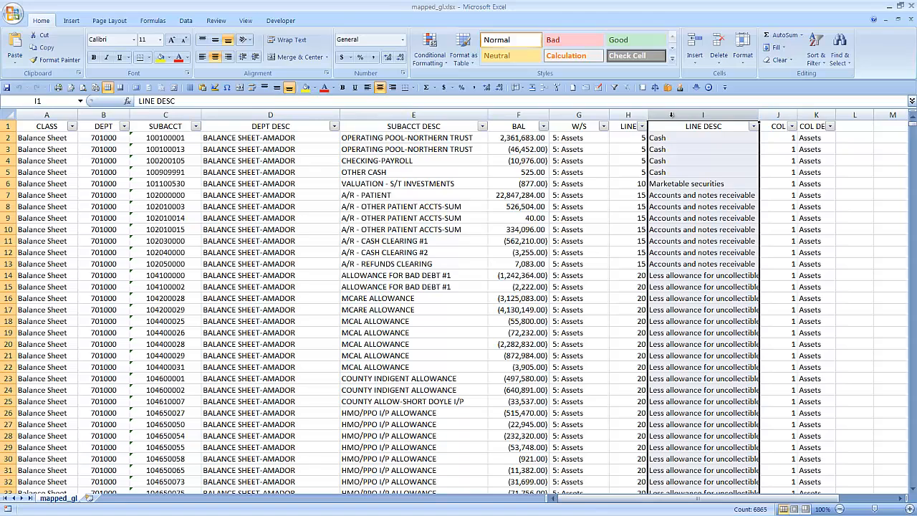
pyautogui.click(817, 114)
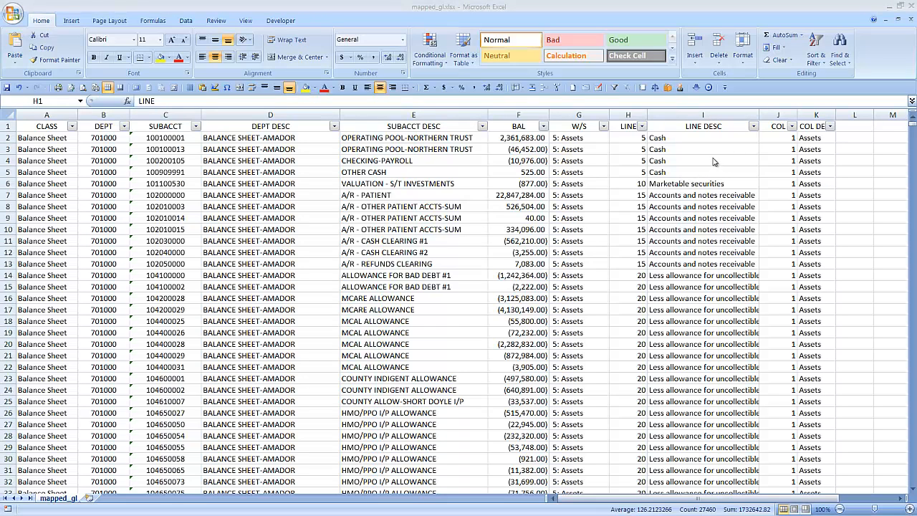
# Step: Delete the LINE DESC and COL DESC columns from the mapped general ledger sheet
pyautogui.click(703, 114)
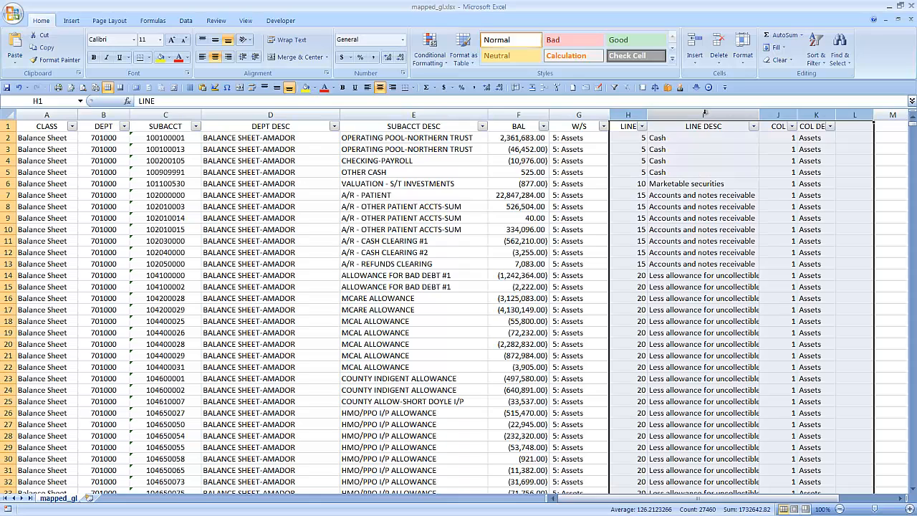
pyautogui.click(704, 114)
pyautogui.click(814, 113)
pyautogui.click(710, 114)
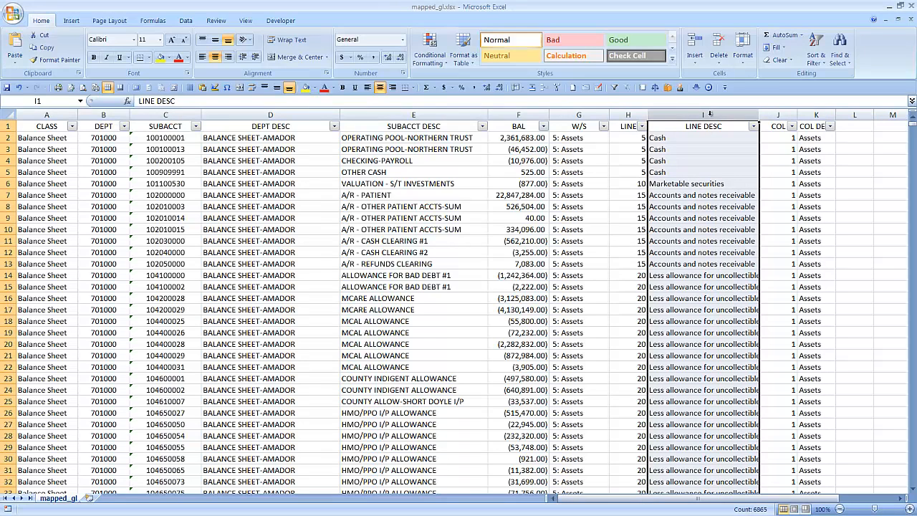
pyautogui.rightClick(710, 114)
pyautogui.click(743, 247)
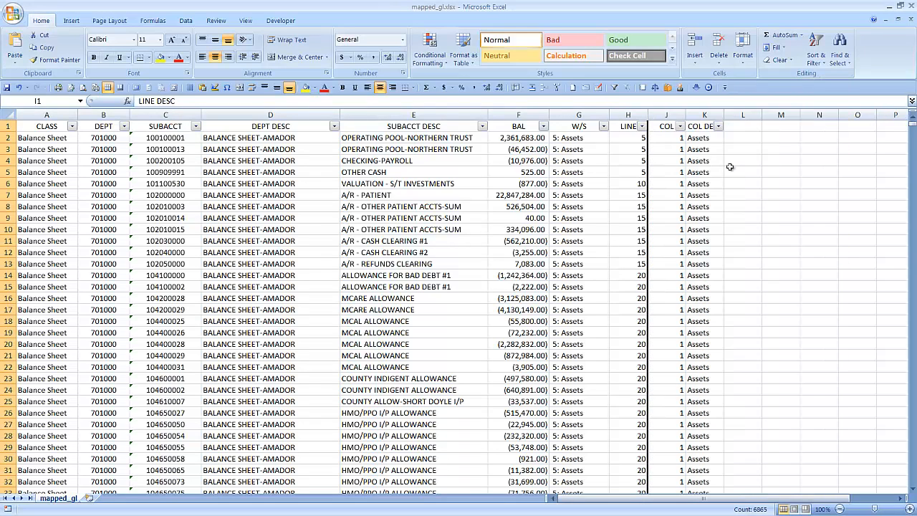
pyautogui.rightClick(709, 115)
pyautogui.click(735, 246)
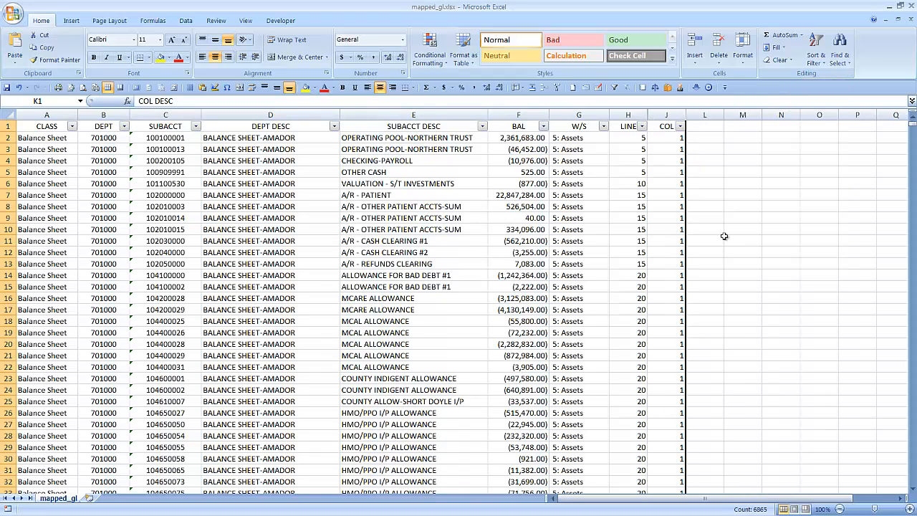
# Step: Select the ledger data without its header row, range A2:J6865, and return to cell A1
pyautogui.click(638, 150)
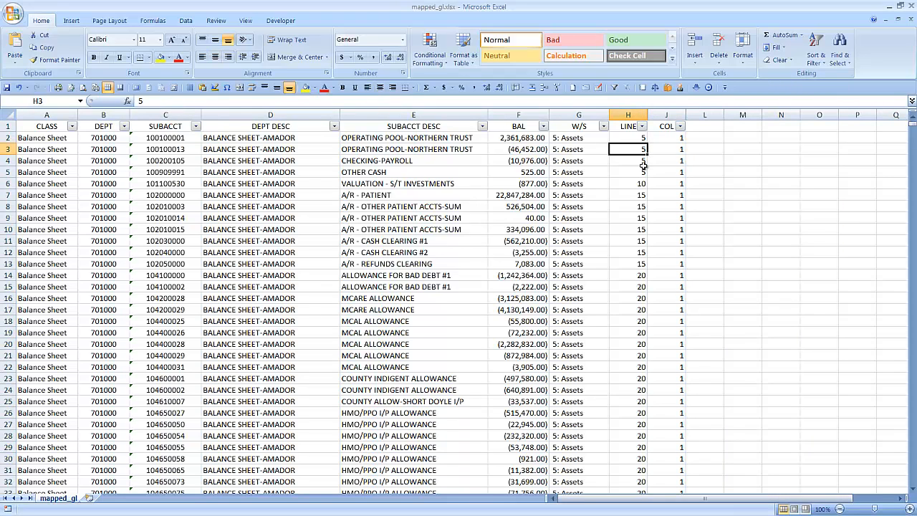
pyautogui.press('Left')
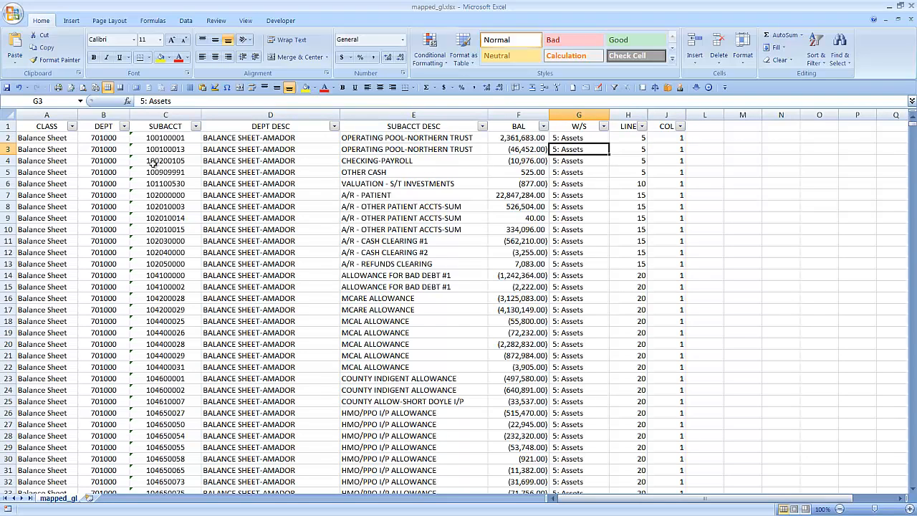
pyautogui.click(63, 140)
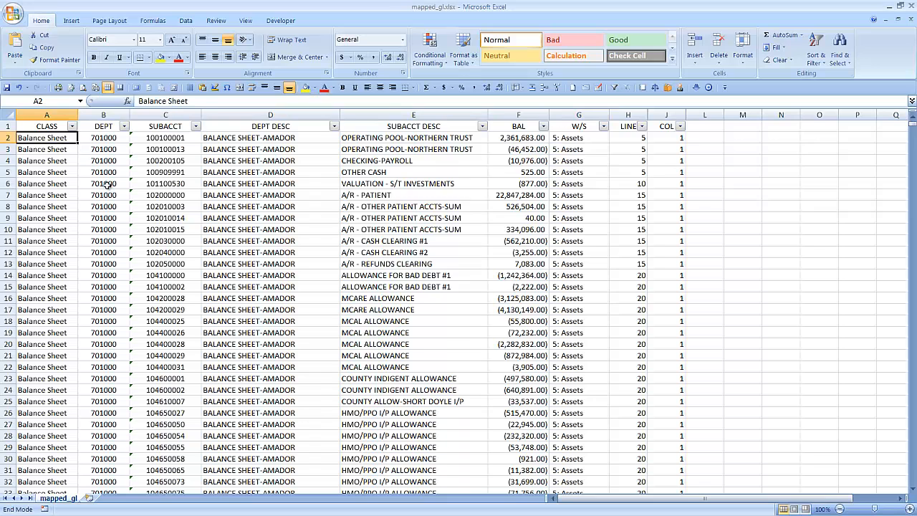
pyautogui.hotkey('ctrl', 'shift', 'Down')
pyautogui.hotkey('shift', 'Right')
pyautogui.hotkey('shift', 'Right')
pyautogui.hotkey('shift', 'Right')
pyautogui.hotkey('shift', 'Right')
pyautogui.hotkey('shift', 'Right')
pyautogui.hotkey('shift', 'Right')
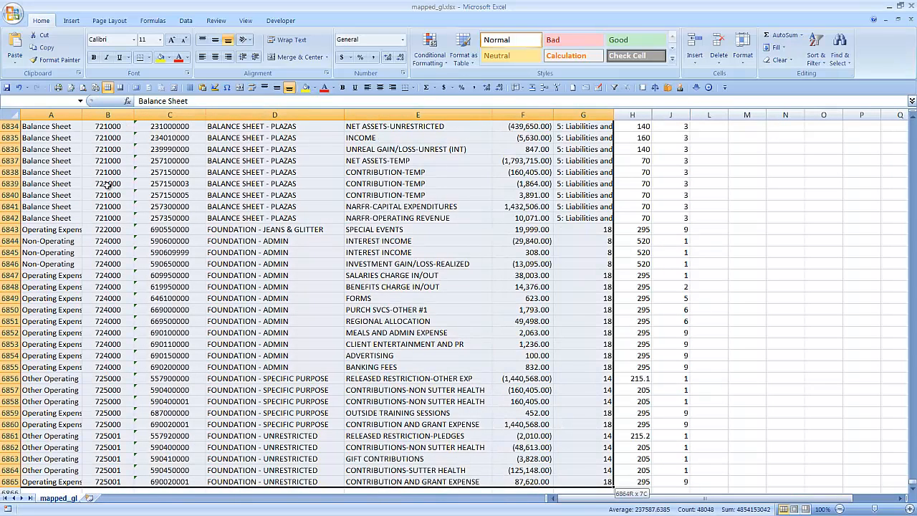
pyautogui.hotkey('shift', 'Right')
pyautogui.hotkey('shift', 'Right')
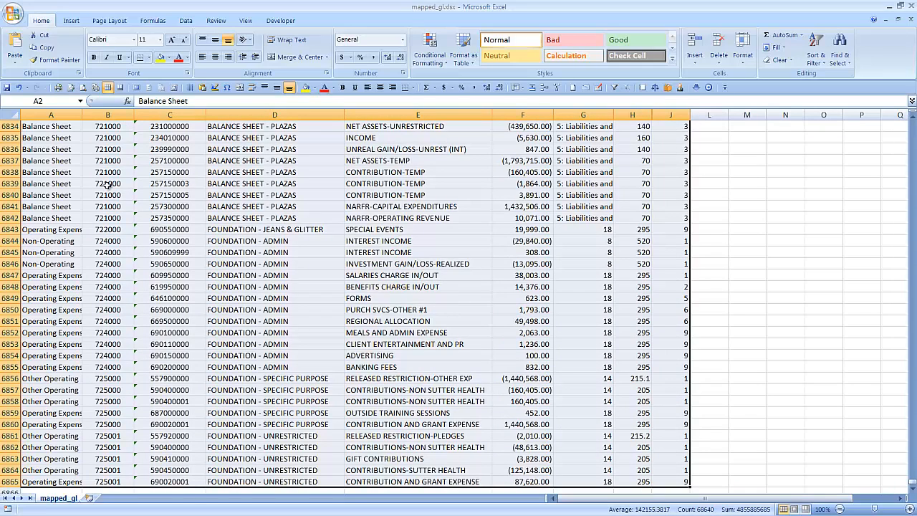
pyautogui.hotkey('alt', 'h')
pyautogui.press('o')
pyautogui.press('i')
pyautogui.hotkey('ctrl', 'Home')
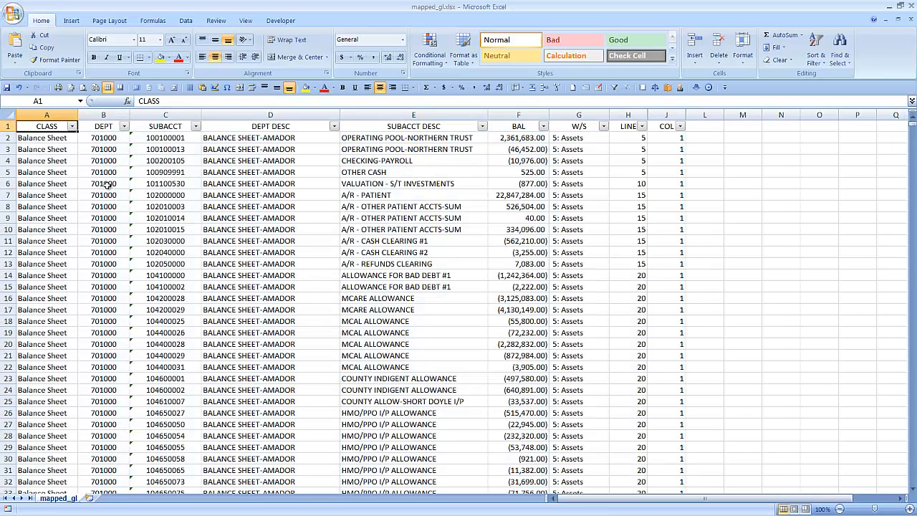
# Step: Inspect the list of filter values in the W/S column and close it without applying a filter
pyautogui.click(604, 127)
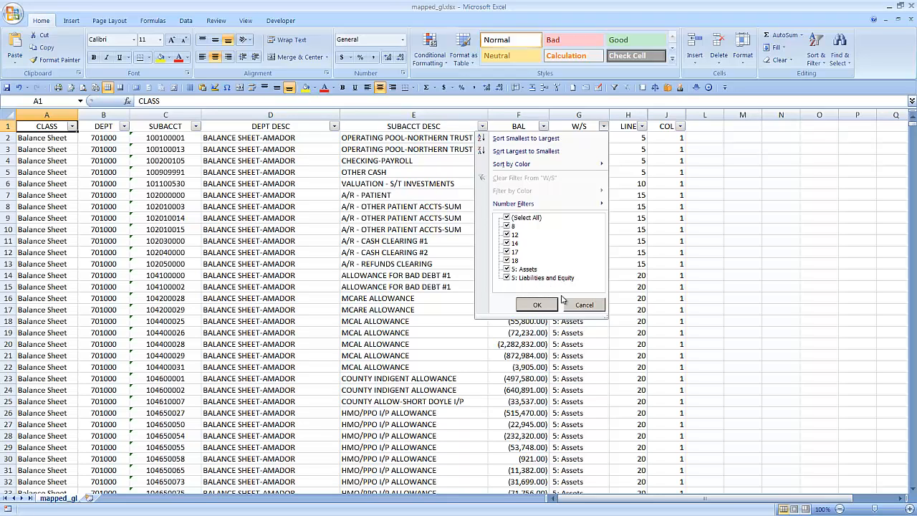
pyautogui.click(587, 305)
# Step: Switch to the OSHPD tool in the browser, open the Copy From Prior Year page and deselect GL mappings
pyautogui.hotkey('alt', 'Tab')
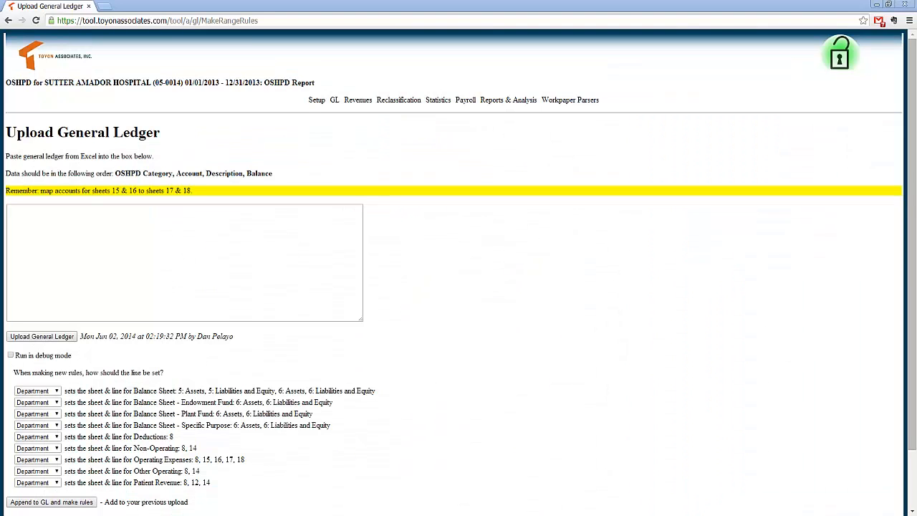
pyautogui.click(81, 253)
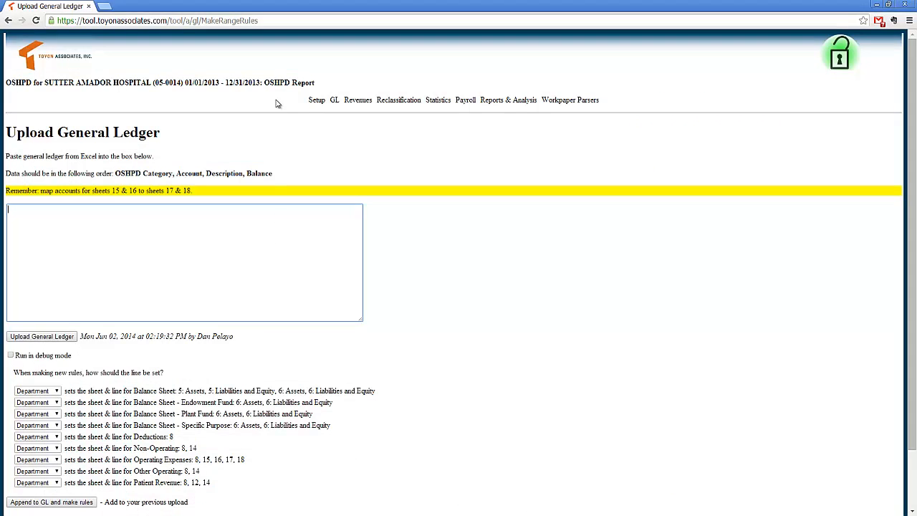
pyautogui.moveTo(332, 102)
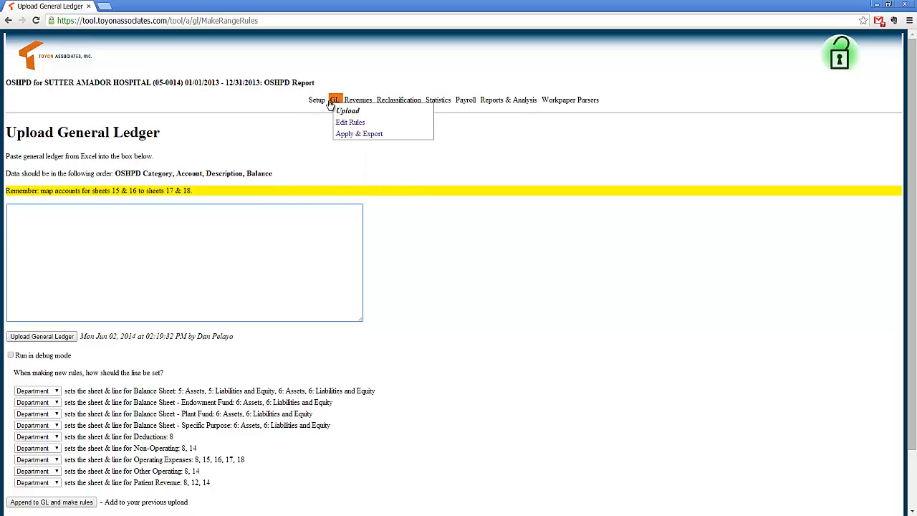
pyautogui.click(326, 123)
pyautogui.moveTo(37, 197); pyautogui.dragTo(31, 197)
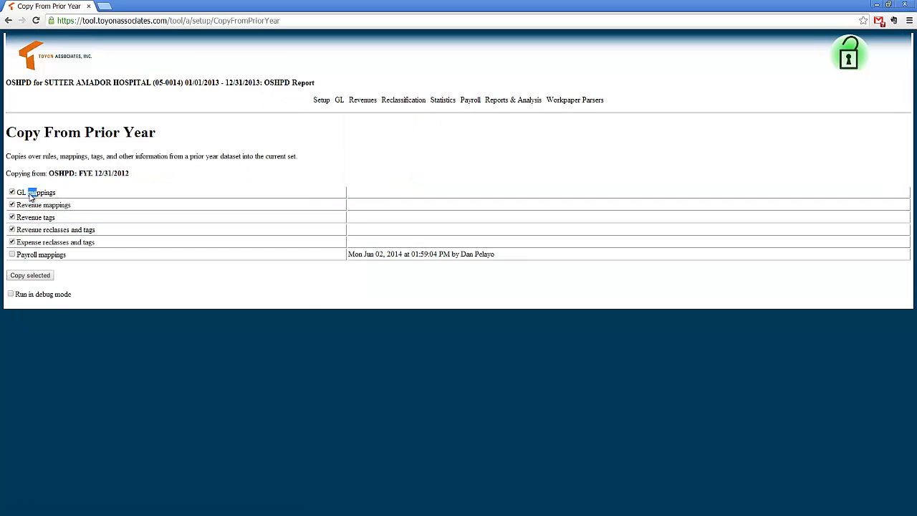
pyautogui.click(31, 198)
# Step: Open the Edit Mapping Rules page and examine the rule tables for Balance Sheet and Deductions
pyautogui.moveTo(341, 104)
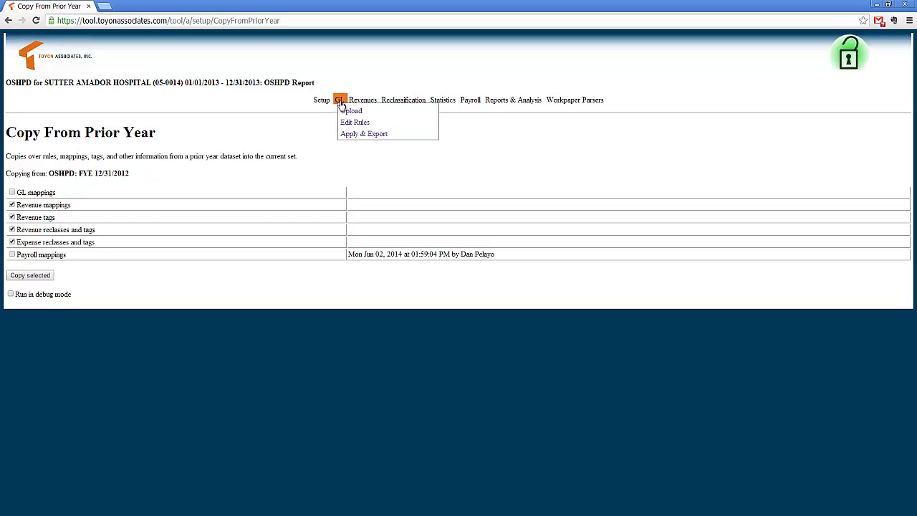
pyautogui.click(348, 122)
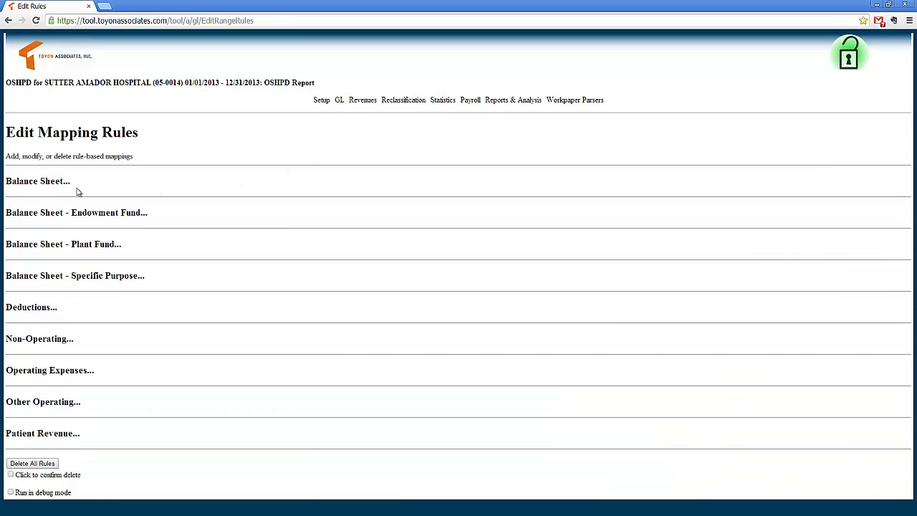
pyautogui.click(29, 181)
pyautogui.scroll(-1, 272, 237)
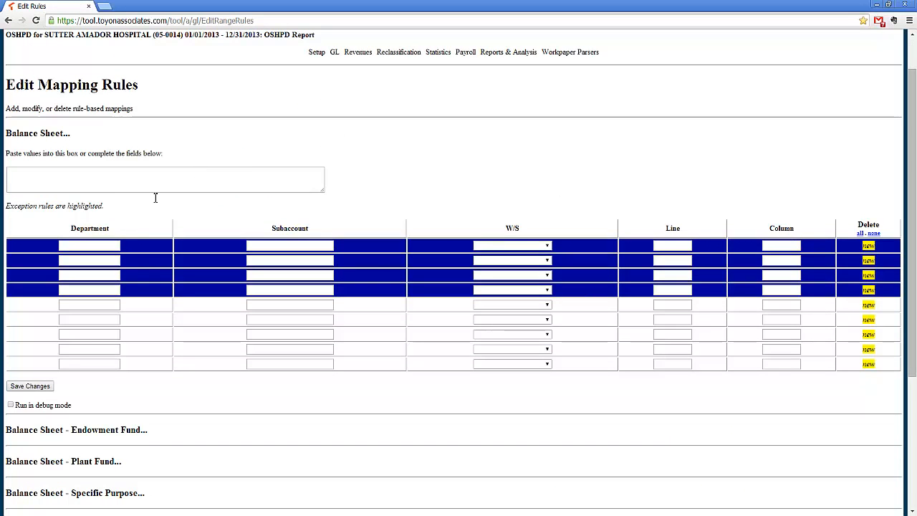
pyautogui.click(60, 136)
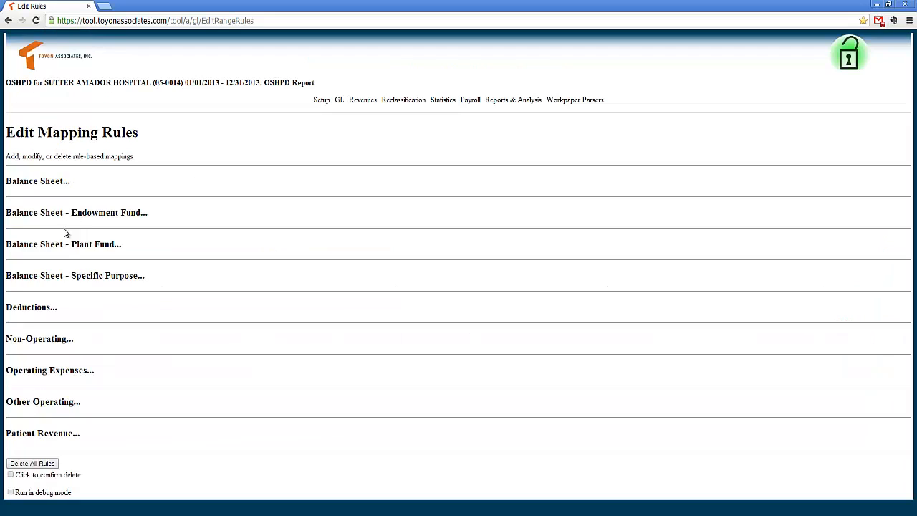
pyautogui.click(41, 308)
pyautogui.scroll(-2, 165, 310)
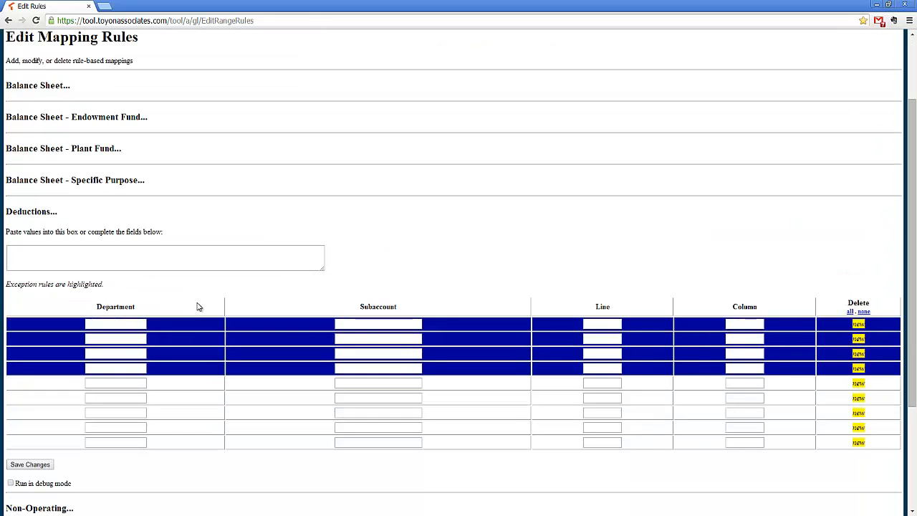
# Step: Collapse the Deductions rules and examine the rule table for Operating Expenses
pyautogui.click(33, 212)
pyautogui.click(72, 373)
pyautogui.scroll(-3, 211, 347)
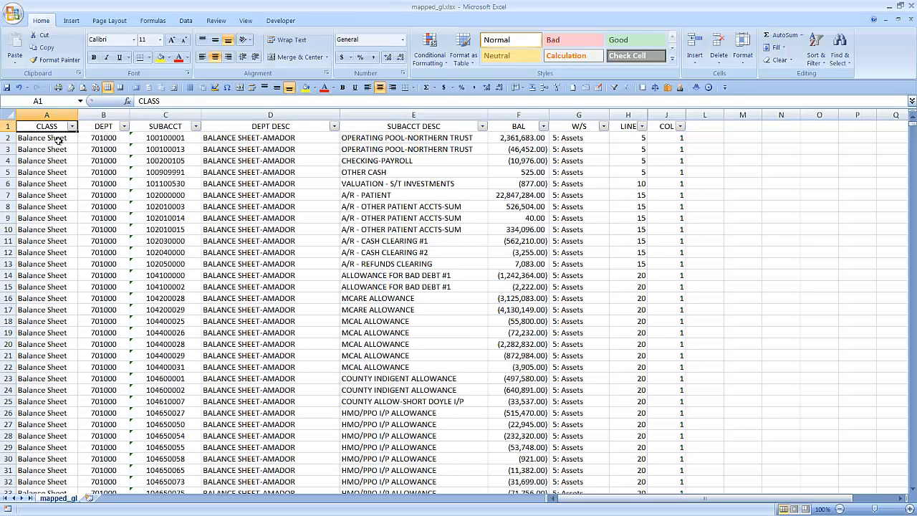
# Step: Switch to the mapped_gl.xlsx workbook in Excel and copy the ledger data A2:J6865 without its header row
pyautogui.click(58, 140)
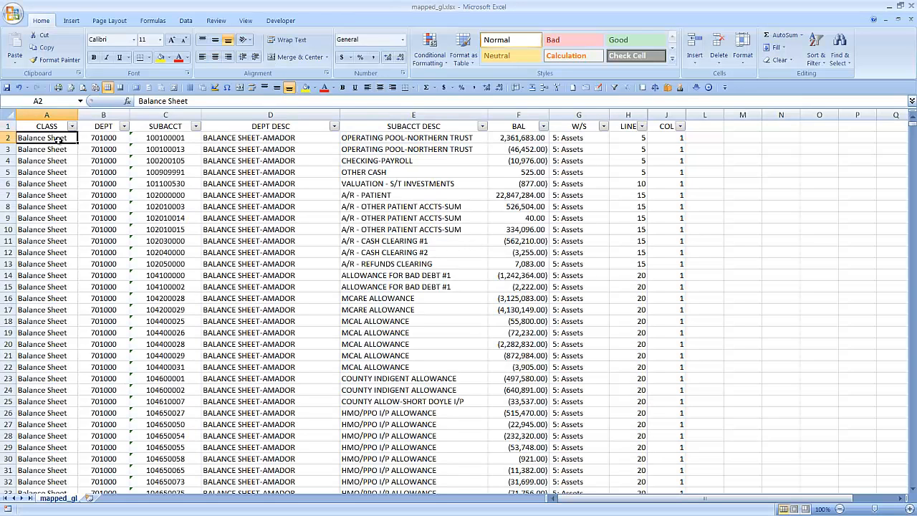
pyautogui.hotkey('ctrl', 'shift', 'Down')
pyautogui.hotkey('shift', 'Right')
pyautogui.hotkey('shift', 'Right')
pyautogui.hotkey('shift', 'Right')
pyautogui.hotkey('shift', 'Right')
pyautogui.hotkey('shift', 'Right')
pyautogui.hotkey('shift', 'Right')
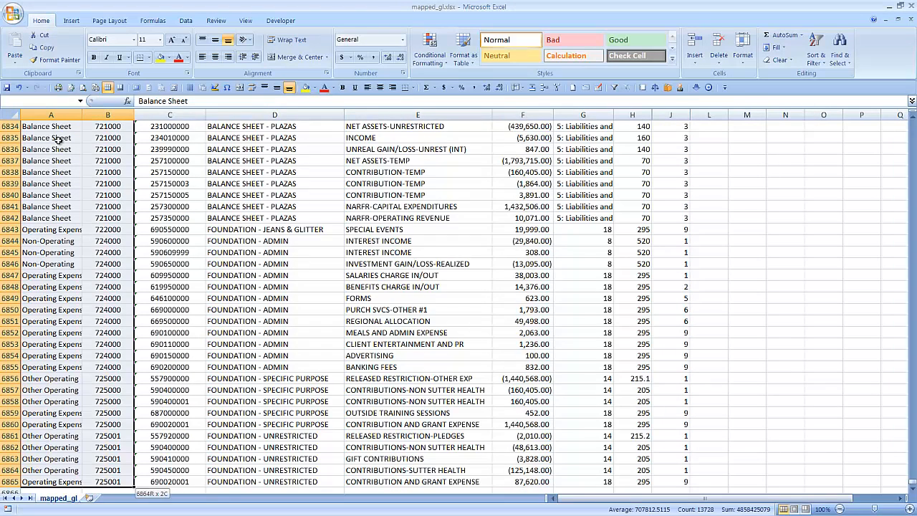
pyautogui.hotkey('shift', 'Right')
pyautogui.hotkey('shift', 'Right')
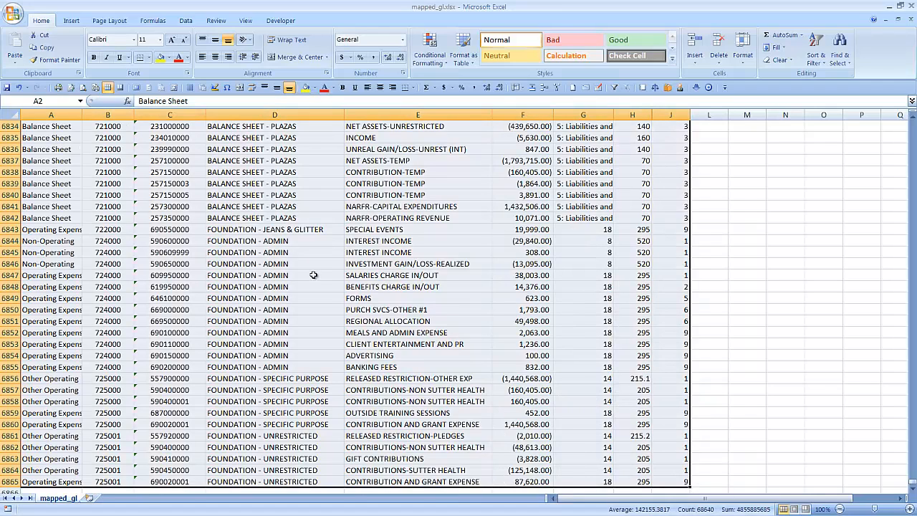
pyautogui.hotkey('ctrl', 'c')
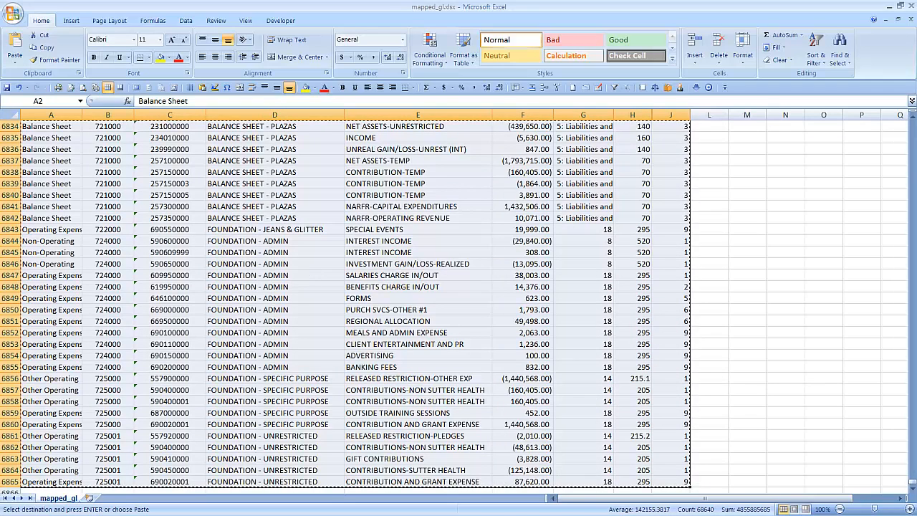
# Step: Switch to the Upload General Ledger page in the browser, paste the copied ledger into the data box and enlarge the box
pyautogui.hotkey('alt', 'Tab')
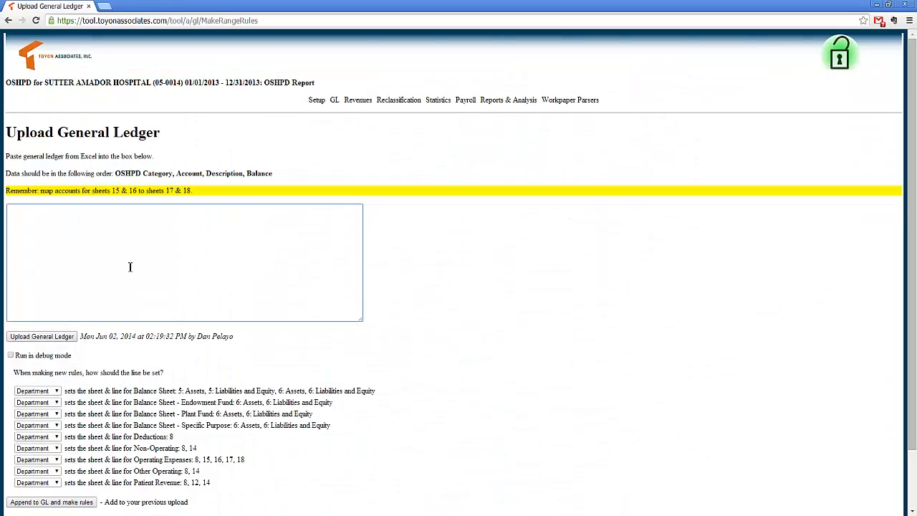
pyautogui.hotkey('ctrl', 'v')
pyautogui.moveTo(361, 319); pyautogui.dragTo(630, 210)
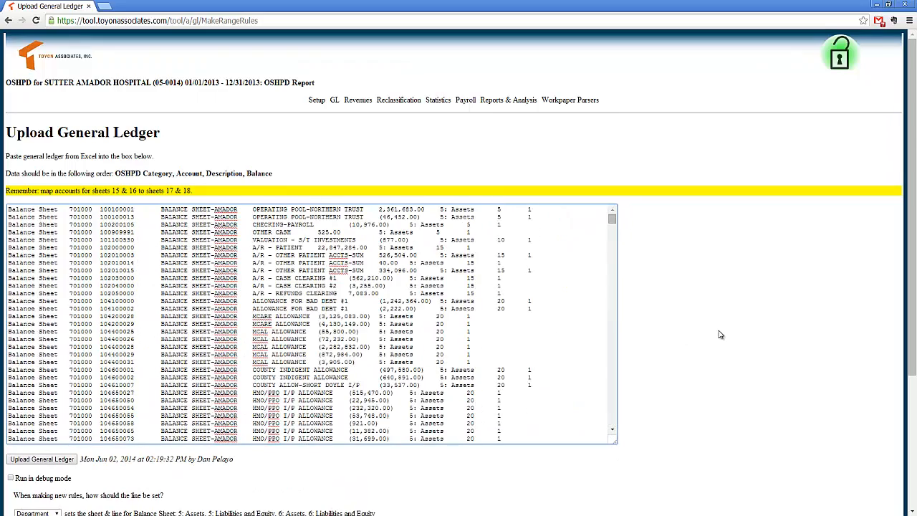
# Step: Examine the settings for how new rules set the line, including the choices for Balance Sheet, and leave them as they are
pyautogui.scroll(-3, 720, 334)
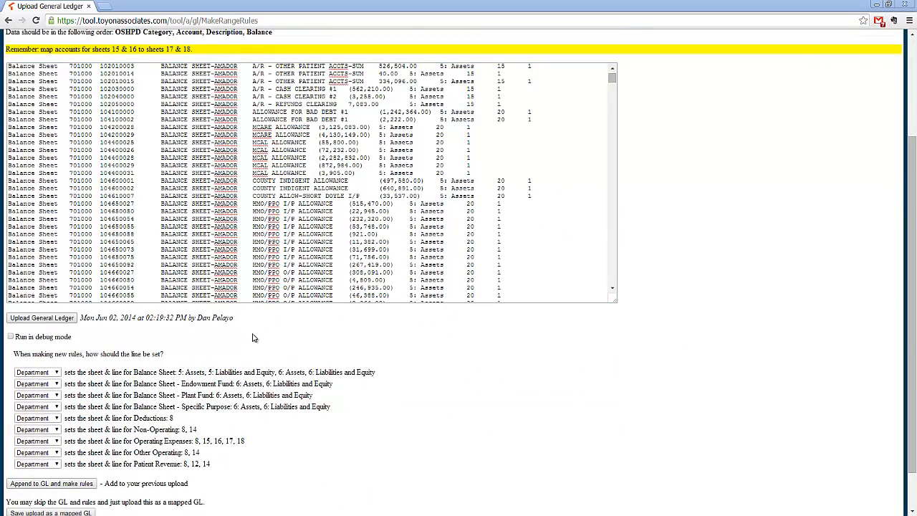
pyautogui.scroll(-1, 358, 338)
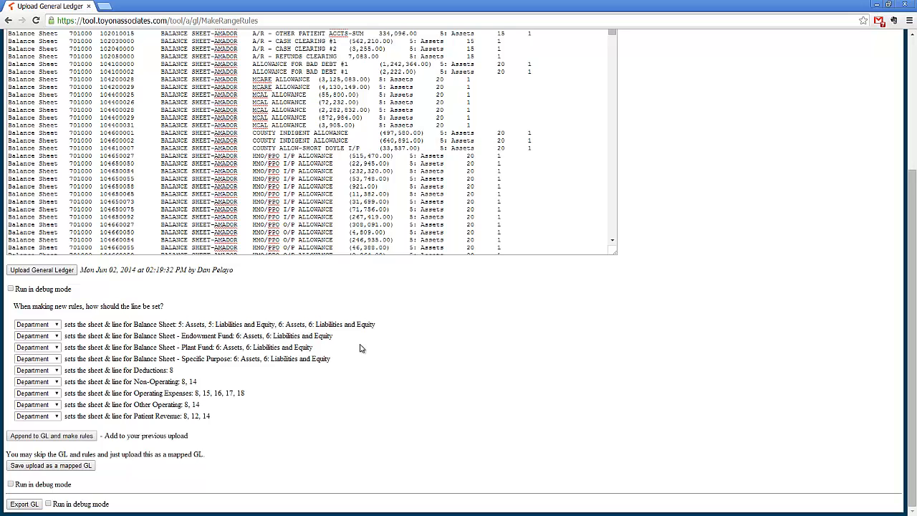
pyautogui.click(57, 328)
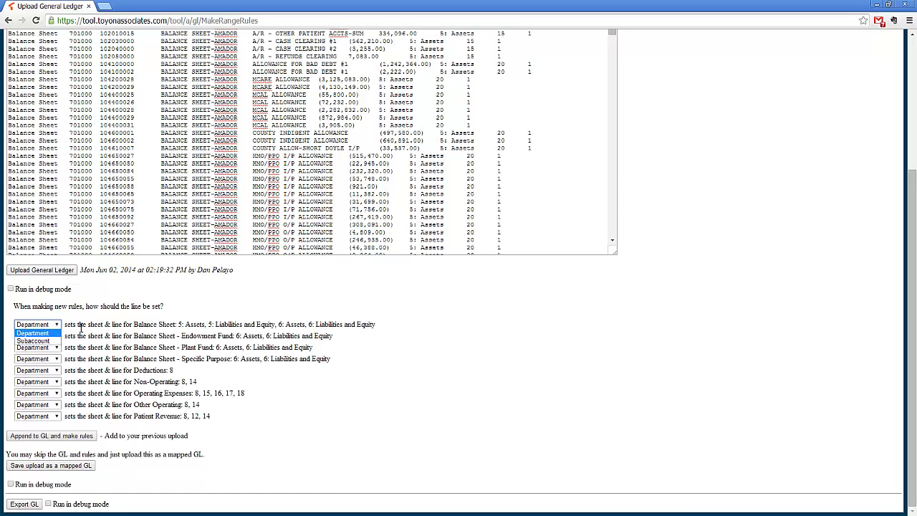
pyautogui.click(202, 315)
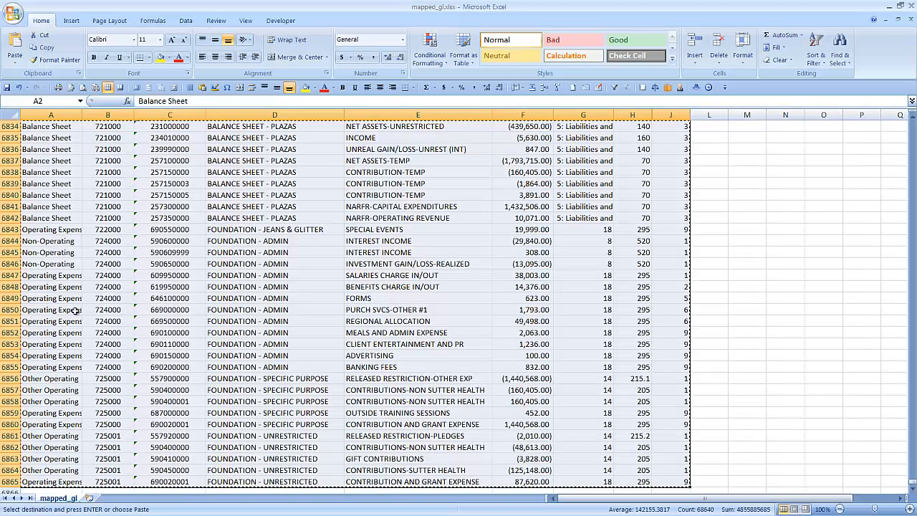
# Step: Switch to the Excel ledger and examine the department codes of the first Balance Sheet rows from B2 down
pyautogui.click(72, 310)
pyautogui.hotkey('ctrl', 'Home')
pyautogui.press('Down')
pyautogui.press('Right')
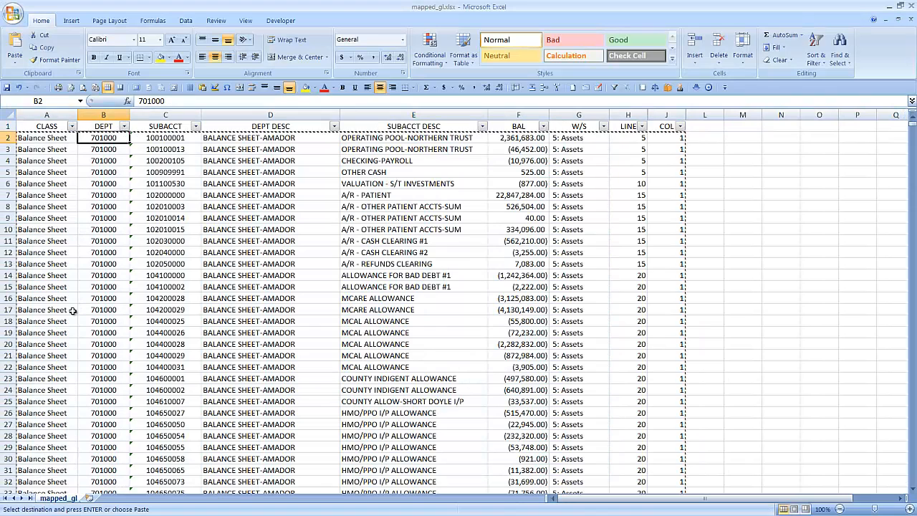
pyautogui.hotkey('shift', 'Down')
pyautogui.hotkey('shift', 'Down')
pyautogui.hotkey('shift', 'Down')
pyautogui.hotkey('shift', 'Down')
pyautogui.hotkey('shift', 'Down')
pyautogui.hotkey('shift', 'Down')
pyautogui.hotkey('shift', 'Down')
pyautogui.hotkey('shift', 'Down')
pyautogui.hotkey('shift', 'Down')
pyautogui.hotkey('shift', 'Down')
pyautogui.hotkey('shift', 'Down')
pyautogui.hotkey('shift', 'Down')
pyautogui.hotkey('shift', 'Down')
pyautogui.hotkey('shift', 'Down')
pyautogui.hotkey('shift', 'Down')
pyautogui.hotkey('shift', 'Down')
pyautogui.hotkey('shift', 'Down')
pyautogui.hotkey('shift', 'Down')
pyautogui.hotkey('shift', 'Down')
pyautogui.hotkey('shift', 'Down')
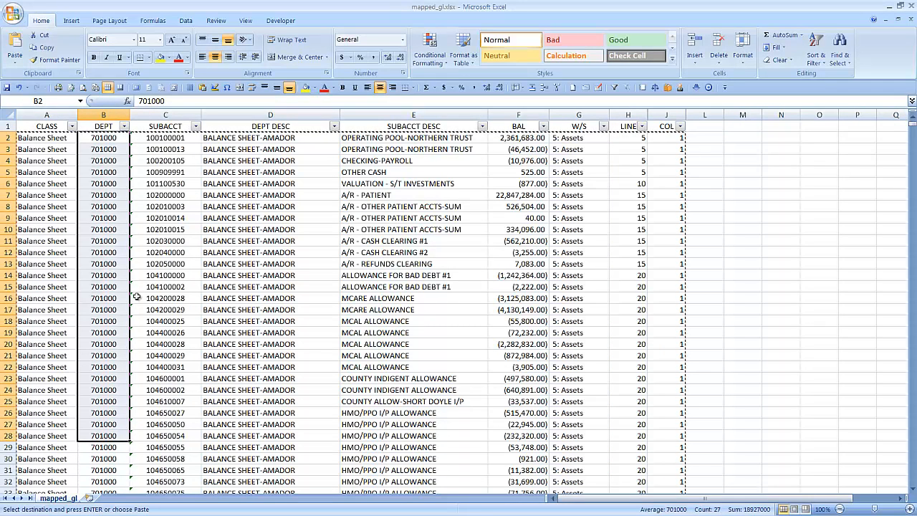
# Step: Compare the line numbers with the subaccounts across the Balance Sheet rows, down through the asset and liability accounts
pyautogui.moveTo(627, 167); pyautogui.dragTo(628, 321)
pyautogui.moveTo(165, 138); pyautogui.dragTo(168, 345)
pyautogui.scroll(-1, 185, 336)
pyautogui.scroll(-19, 184, 335)
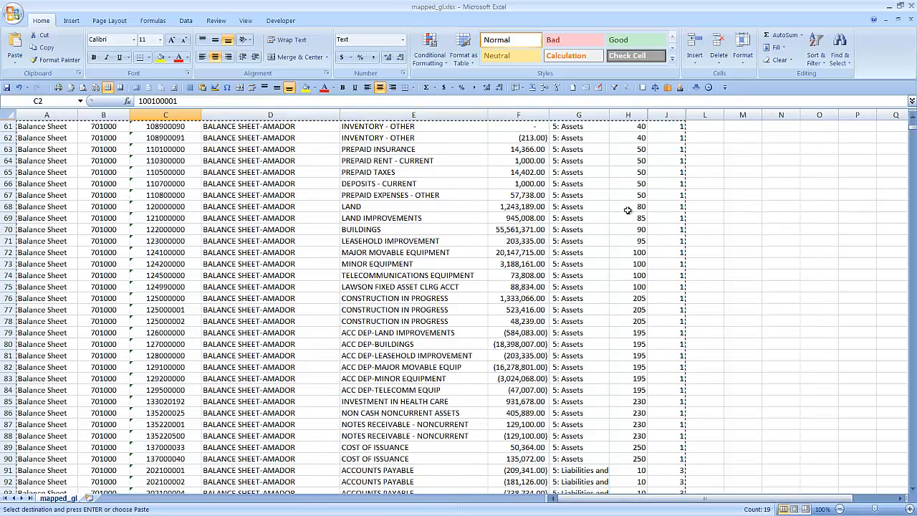
pyautogui.moveTo(629, 207); pyautogui.dragTo(638, 378)
pyautogui.scroll(-5, 643, 378)
pyautogui.scroll(-8, 178, 260)
pyautogui.scroll(6, 97, 211)
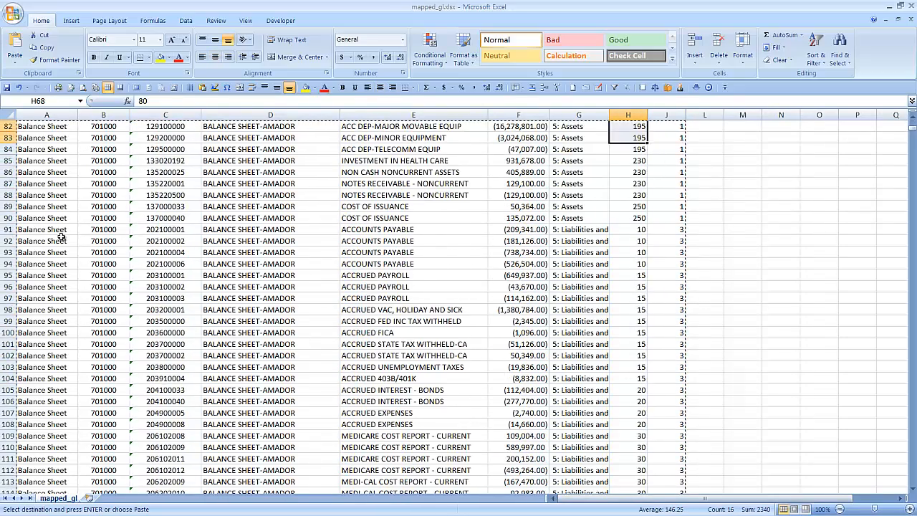
# Step: Return to cell A1 and filter the CLASS column to show only Deductions
pyautogui.click(61, 238)
pyautogui.hotkey('ctrl', 'Home')
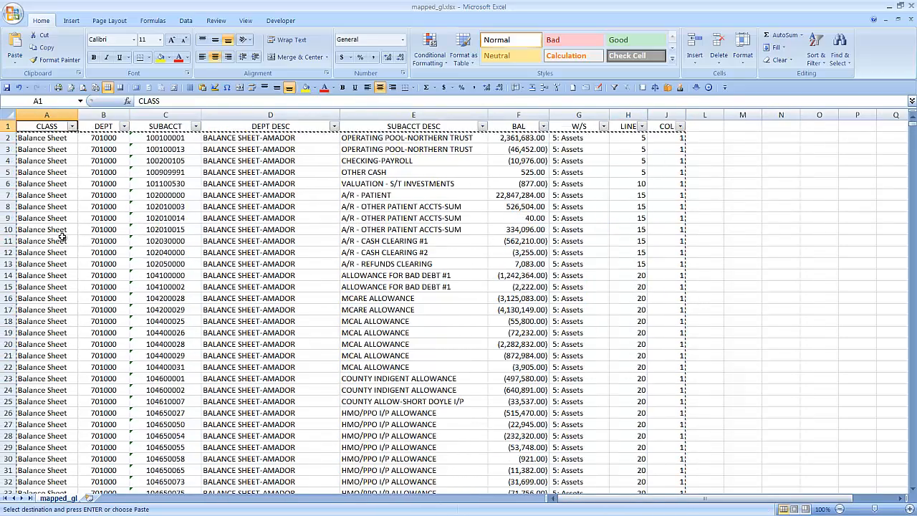
pyautogui.click(72, 126)
pyautogui.click(52, 218)
pyautogui.click(51, 235)
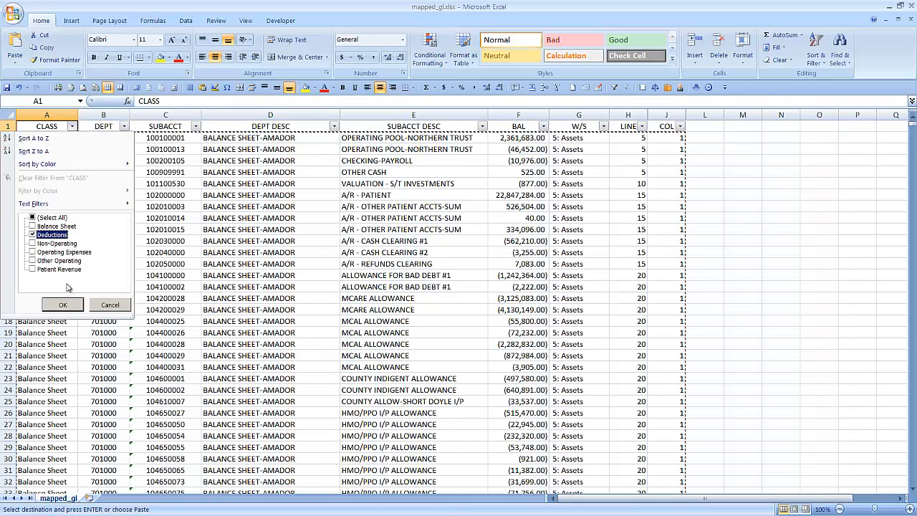
pyautogui.click(70, 305)
# Step: Compare the departments, lines and subaccounts of the provision for bad debts rows
pyautogui.moveTo(101, 137)
pyautogui.mouseDown()
pyautogui.moveTo(101, 194)
pyautogui.moveTo(106, 139)
pyautogui.mouseUp()
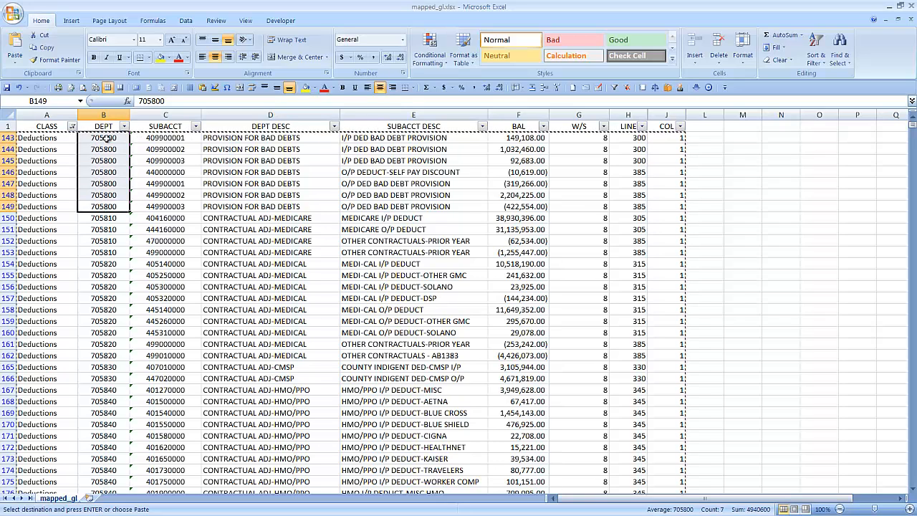
pyautogui.moveTo(643, 142); pyautogui.dragTo(645, 211)
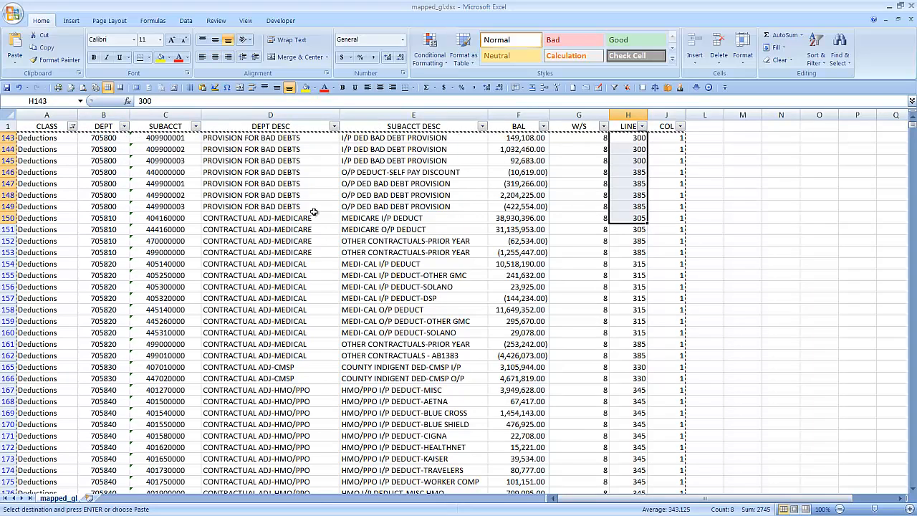
pyautogui.moveTo(188, 206); pyautogui.dragTo(185, 140)
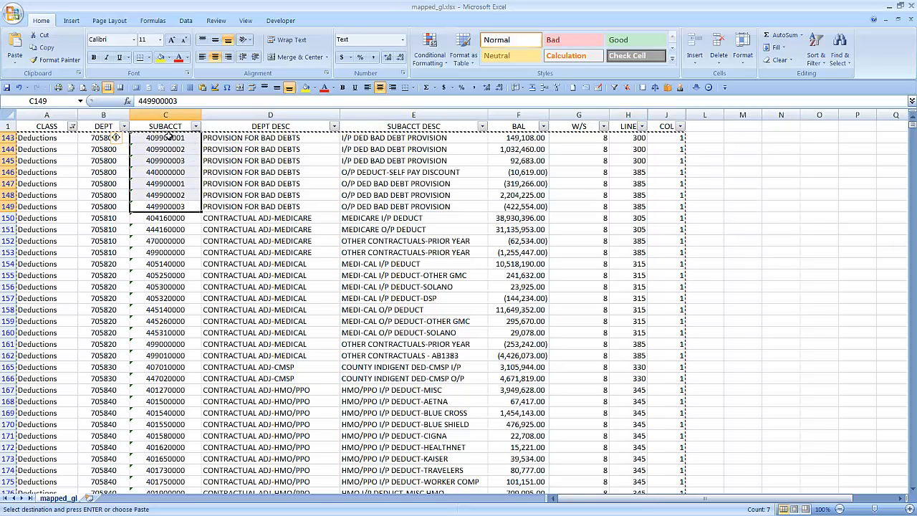
# Step: Change the CLASS filter to show only Non-Operating rows
pyautogui.click(72, 126)
pyautogui.click(51, 235)
pyautogui.click(57, 244)
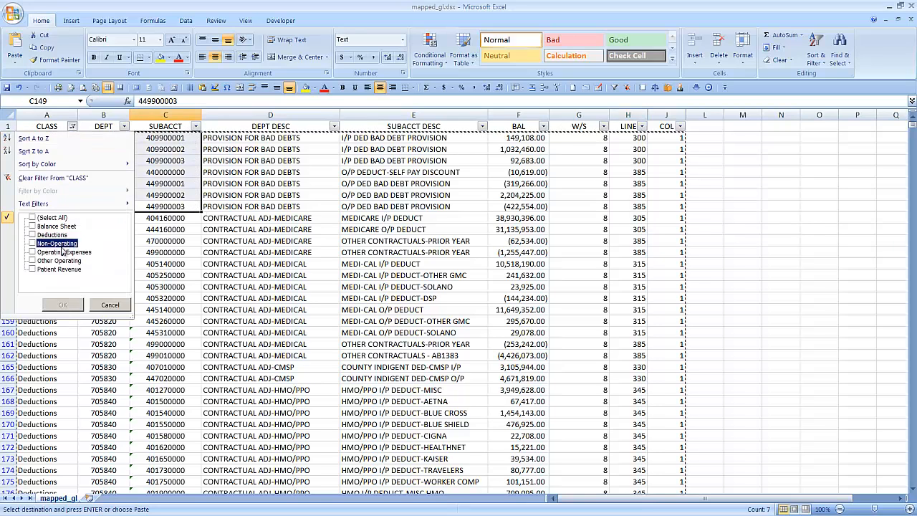
pyautogui.click(63, 305)
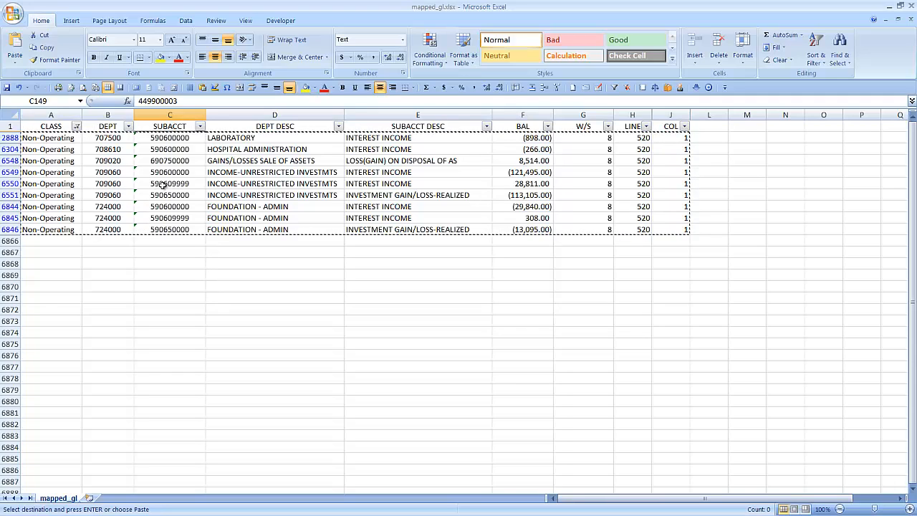
# Step: Change the CLASS filter to show only Operating Expenses rows
pyautogui.click(76, 126)
pyautogui.click(57, 244)
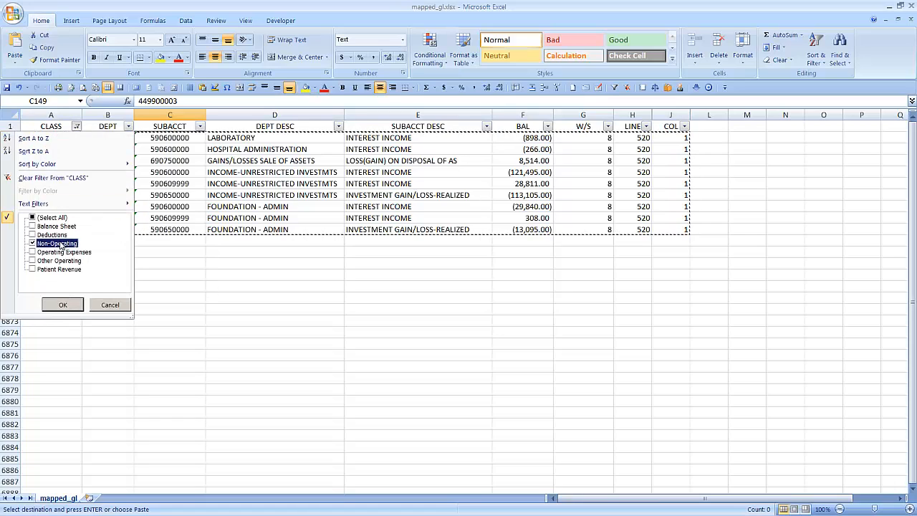
pyautogui.click(65, 252)
pyautogui.click(63, 305)
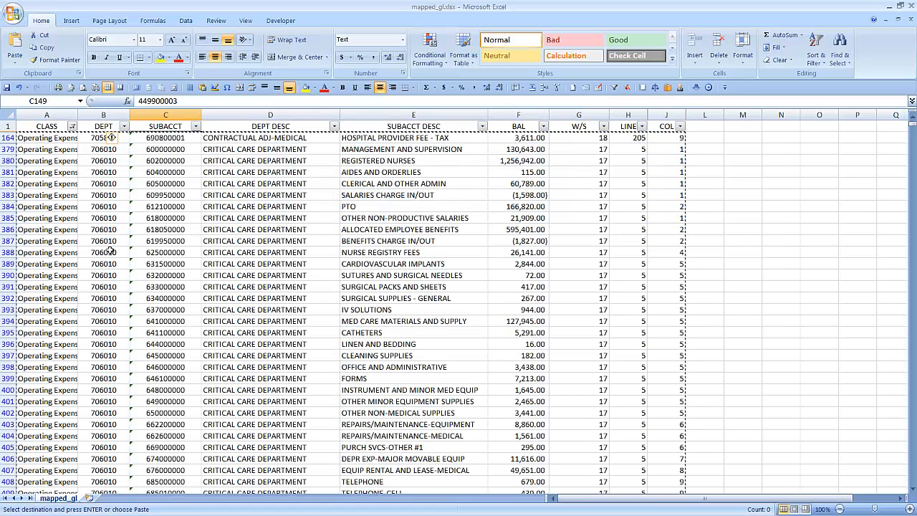
# Step: Compare the department codes with their line numbers in the Operating Expenses rows, from critical care through obstetrics
pyautogui.scroll(-8, 115, 315)
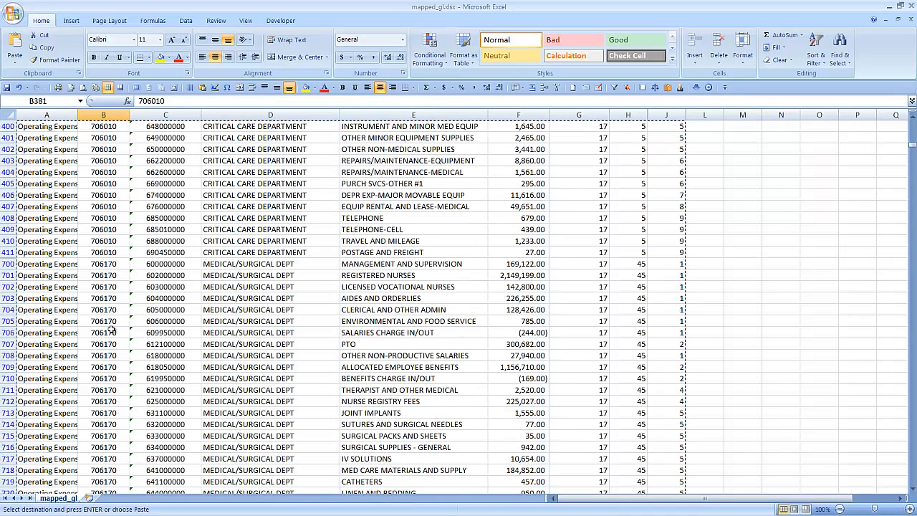
pyautogui.click(113, 330)
pyautogui.scroll(-11, 114, 330)
pyautogui.click(113, 400)
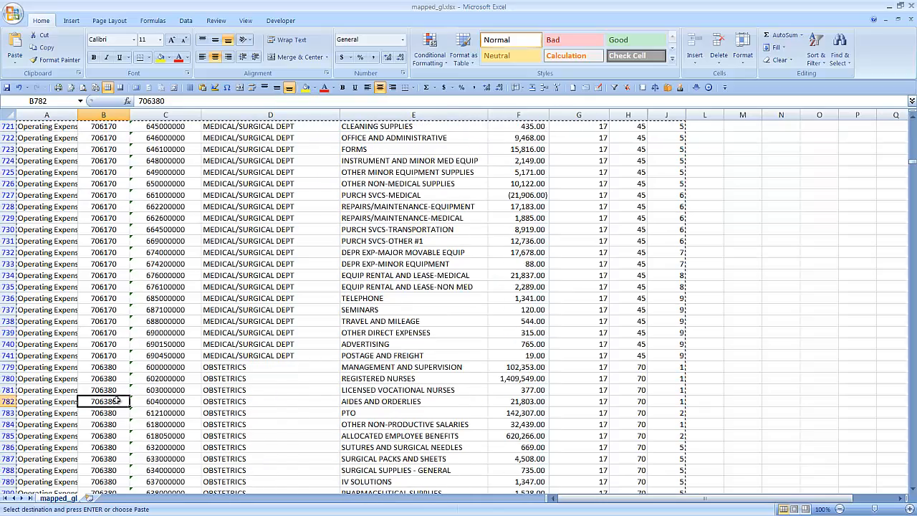
pyautogui.click(627, 391)
pyautogui.scroll(19, 83, 156)
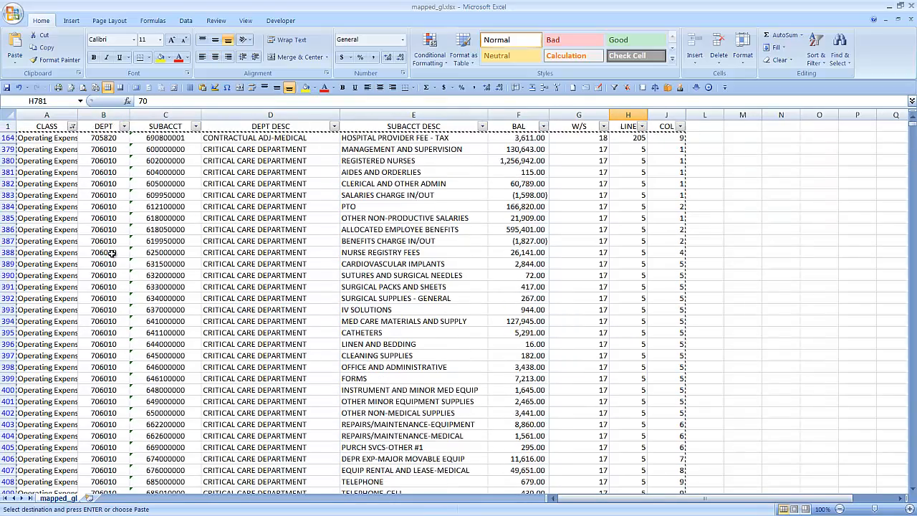
# Step: Change the CLASS filter to show only Patient Revenue rows
pyautogui.click(71, 126)
pyautogui.click(72, 253)
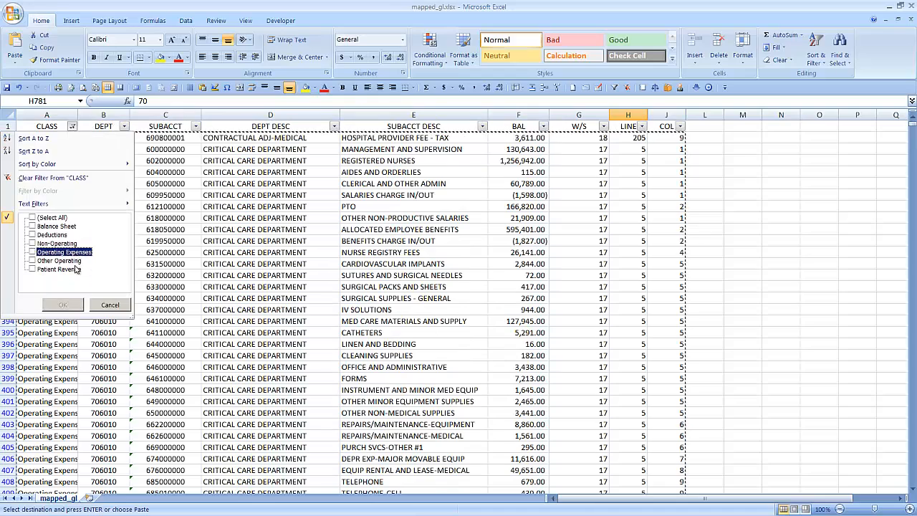
pyautogui.click(61, 269)
pyautogui.click(75, 307)
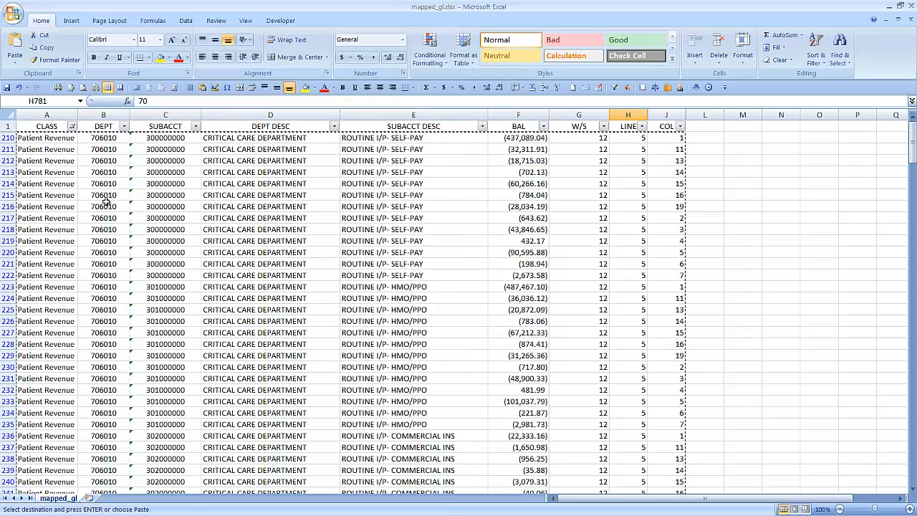
# Step: Compare the department codes with their line numbers in the Patient Revenue rows for critical care and medical/surgical
pyautogui.moveTo(104, 206); pyautogui.dragTo(106, 294)
pyautogui.scroll(-20, 106, 296)
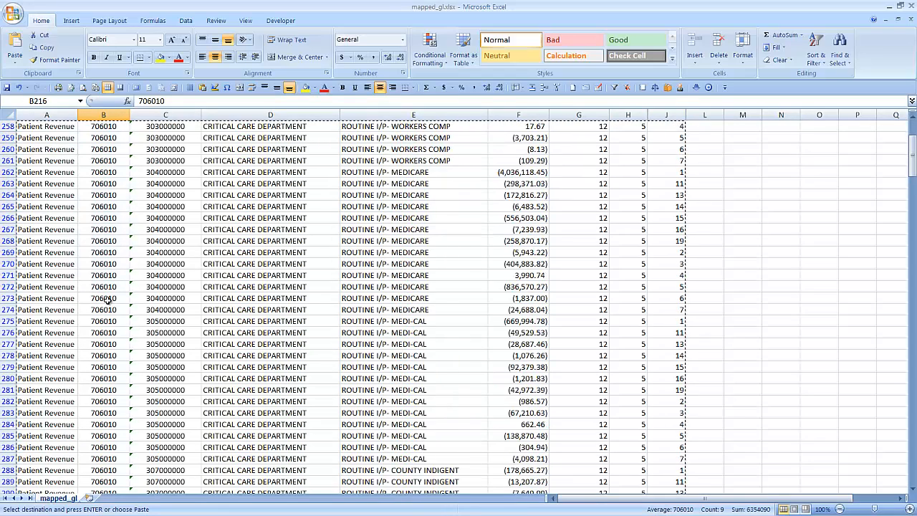
pyautogui.scroll(-20, 106, 300)
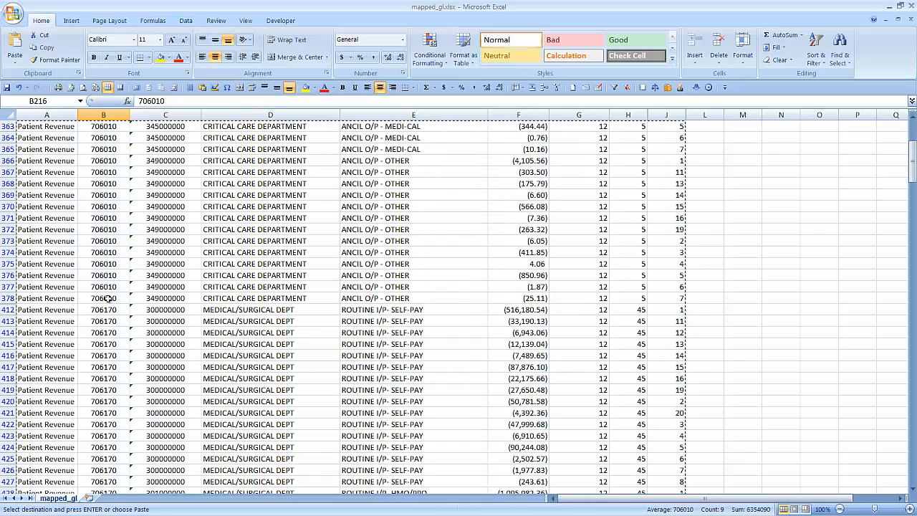
pyautogui.click(115, 298)
pyautogui.click(111, 324)
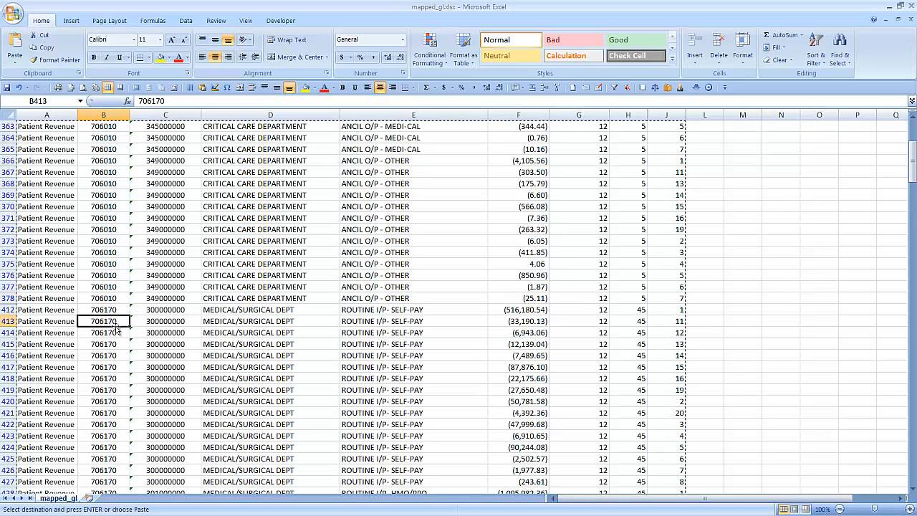
pyautogui.click(627, 275)
pyautogui.click(637, 344)
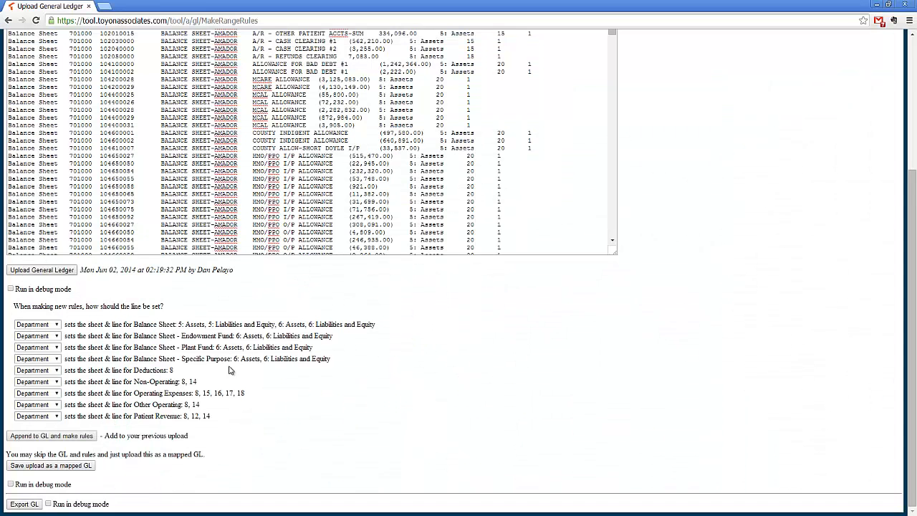
# Step: Let Subaccount set the sheet and line for Balance Sheet and its Endowment Fund, Plant Fund and Specific Purpose categories
pyautogui.click(54, 324)
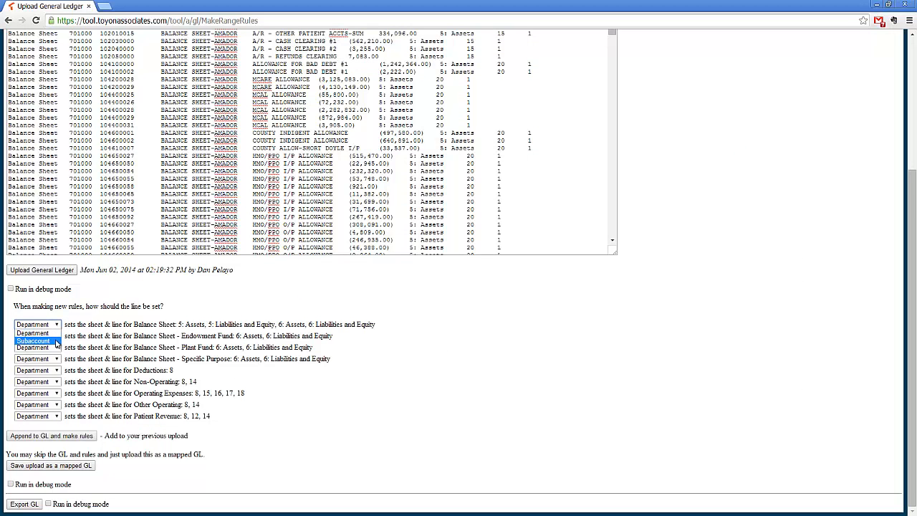
pyautogui.click(57, 344)
pyautogui.click(55, 337)
pyautogui.click(55, 356)
pyautogui.click(55, 347)
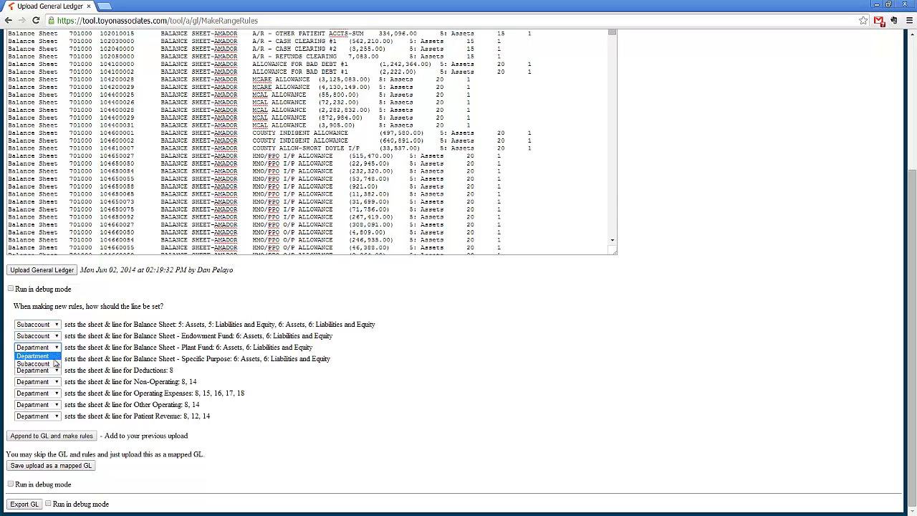
pyautogui.click(53, 366)
pyautogui.click(55, 359)
pyautogui.click(53, 375)
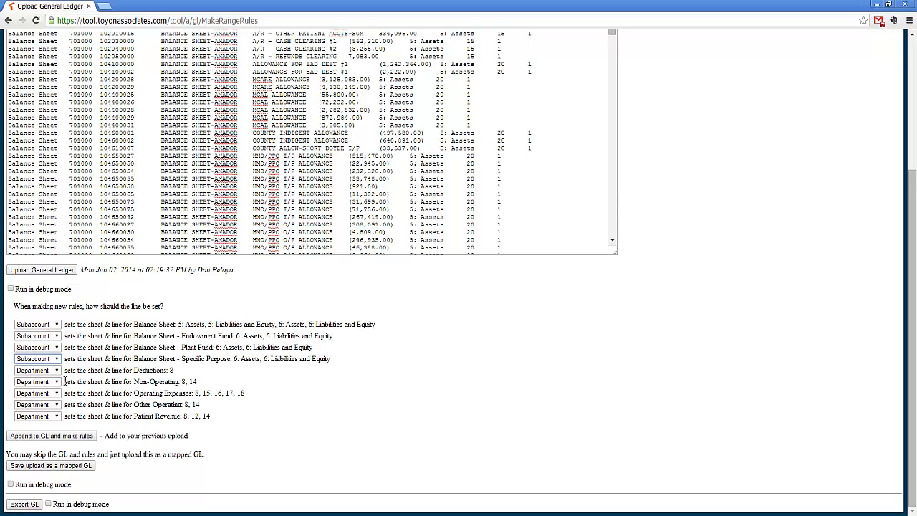
# Step: Let Subaccount set the sheet and line for Deductions, Non-Operating and Other Operating
pyautogui.click(52, 371)
pyautogui.click(52, 386)
pyautogui.click(52, 382)
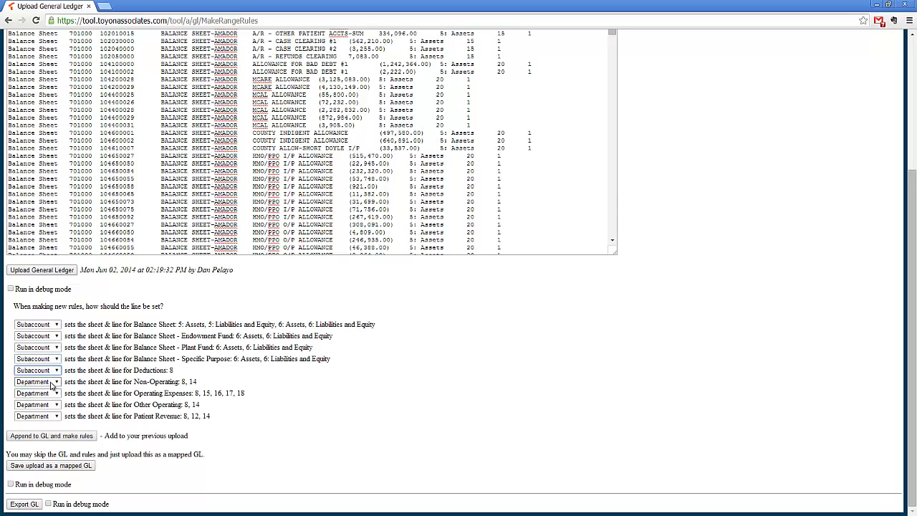
pyautogui.click(50, 398)
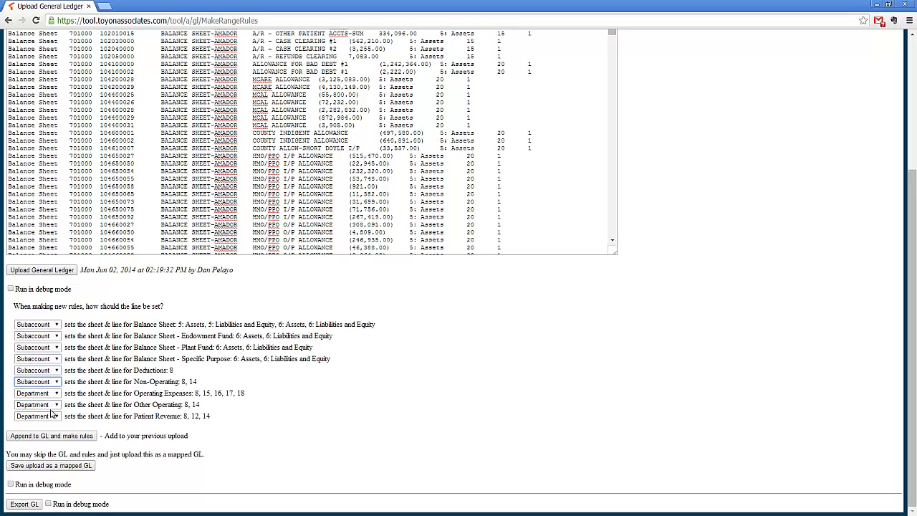
pyautogui.click(52, 405)
pyautogui.click(49, 422)
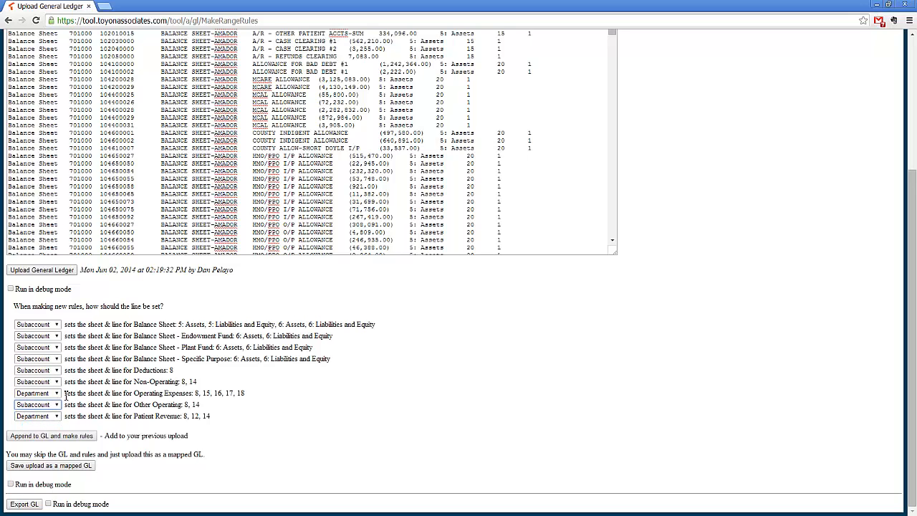
# Step: Check the Department choice for the Operating Expenses and Patient Revenue categories
pyautogui.moveTo(135, 394); pyautogui.dragTo(189, 393)
pyautogui.moveTo(135, 416); pyautogui.dragTo(182, 416)
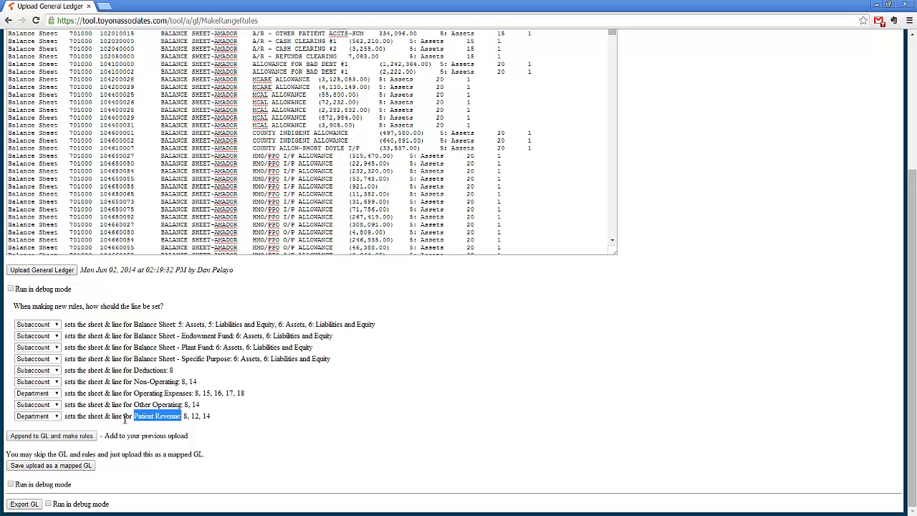
pyautogui.click(207, 413)
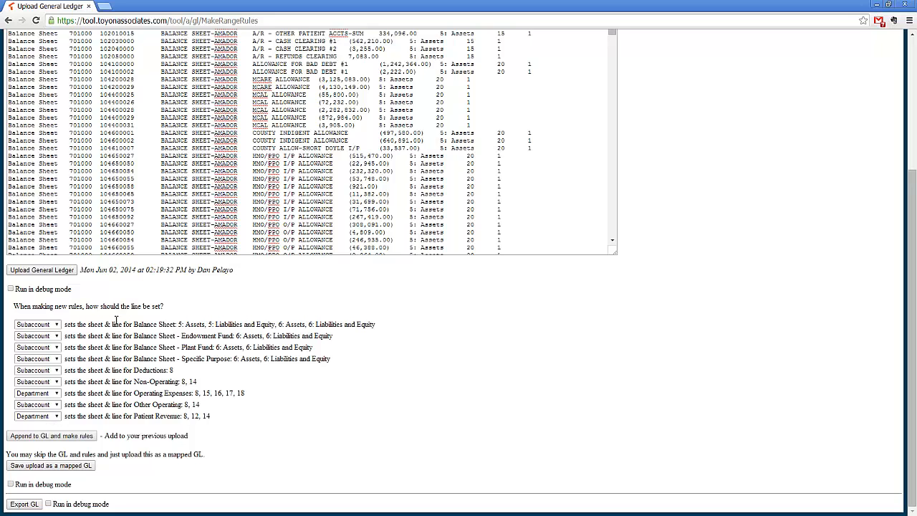
# Step: Upload the general ledger with these rule settings and review the resulting range-rule messages
pyautogui.scroll(2, 135, 381)
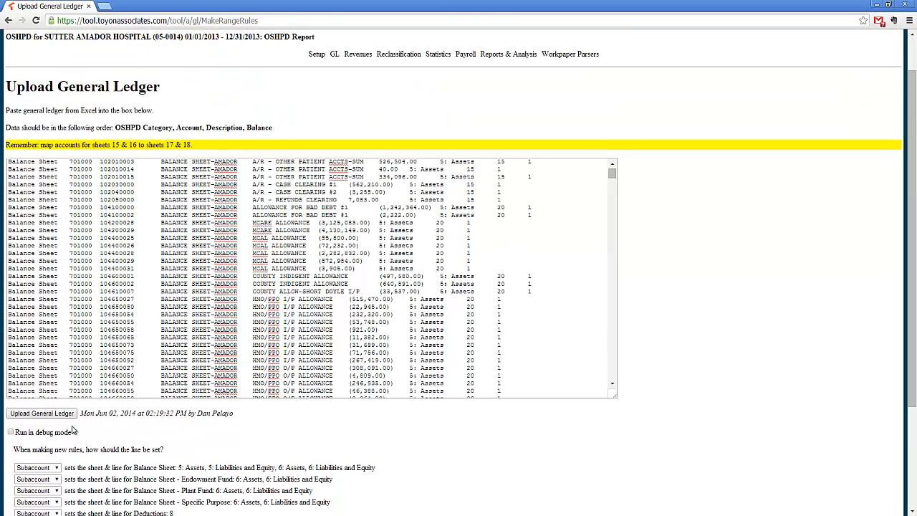
pyautogui.scroll(1, 63, 420)
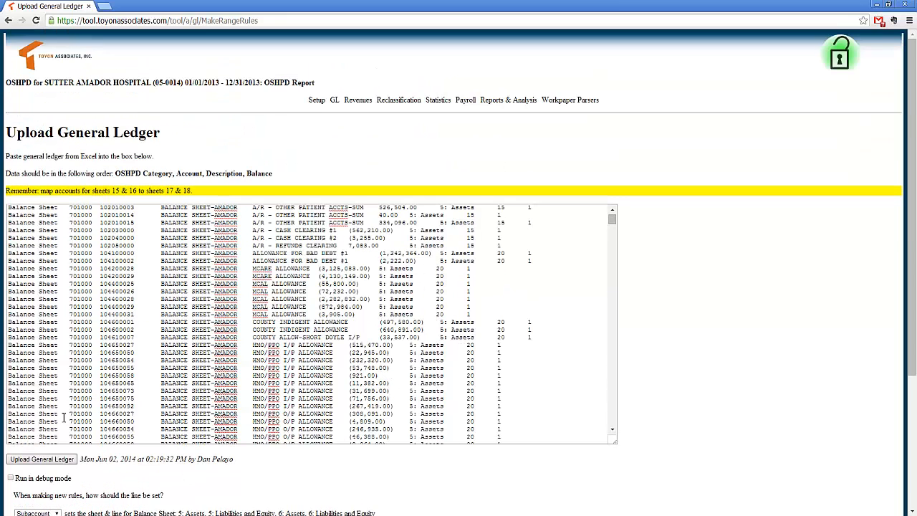
pyautogui.click(49, 462)
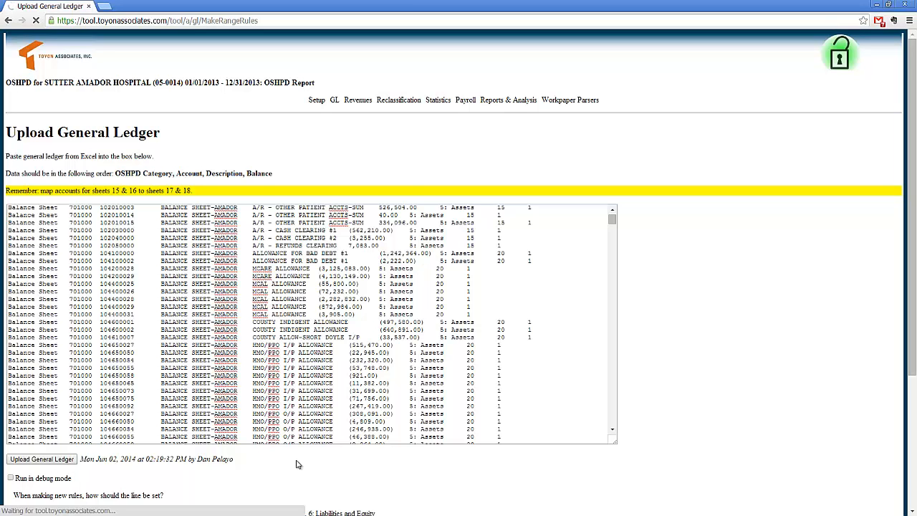
pyautogui.scroll(-3, 373, 457)
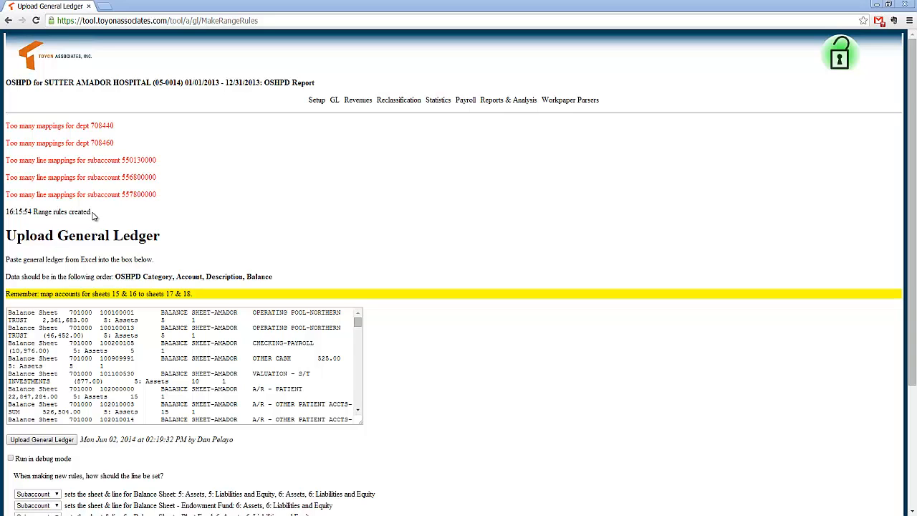
pyautogui.moveTo(92, 215); pyautogui.dragTo(8, 216)
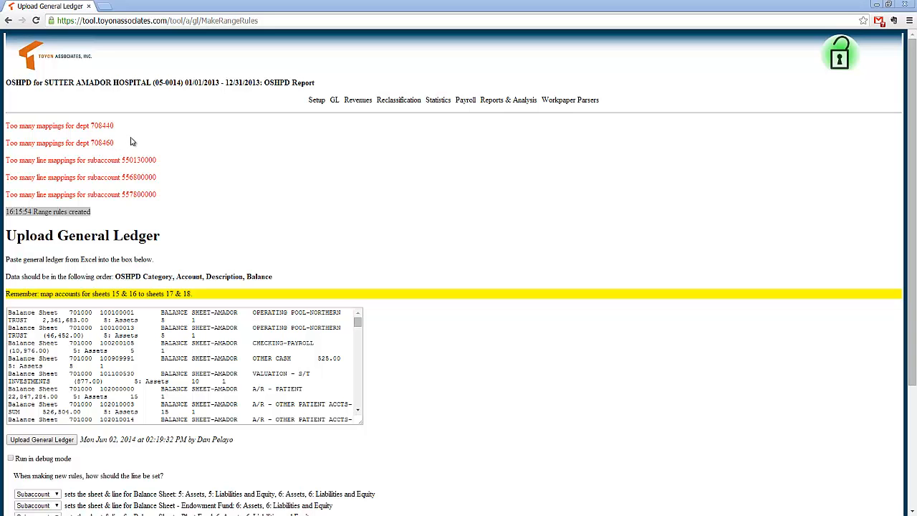
# Step: Switch to the mapped_gl workbook in Excel and compare the line mappings of department 708460, especially its utilities subaccounts
pyautogui.hotkey('alt', 'Tab')
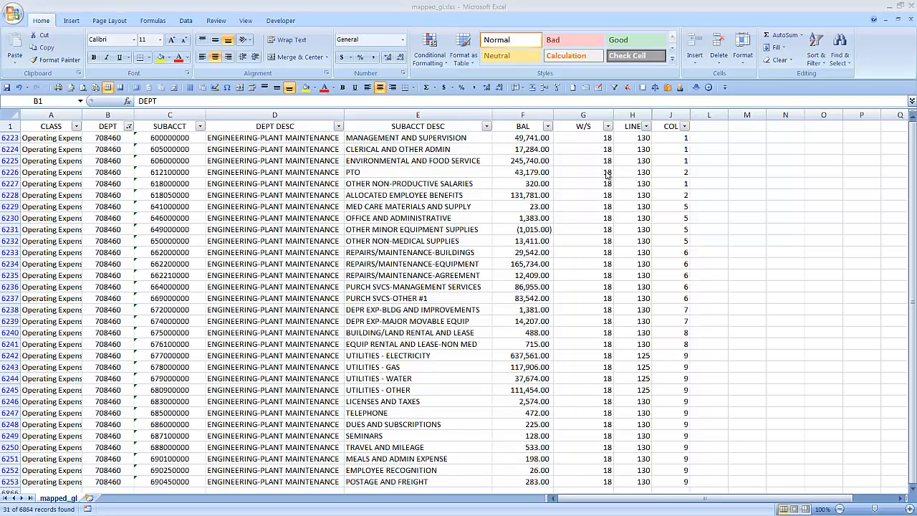
pyautogui.click(646, 126)
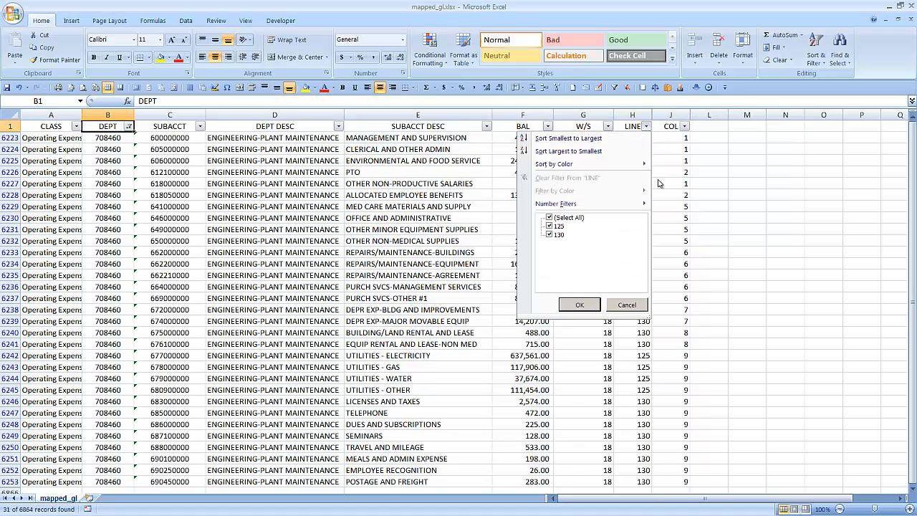
pyautogui.click(632, 351)
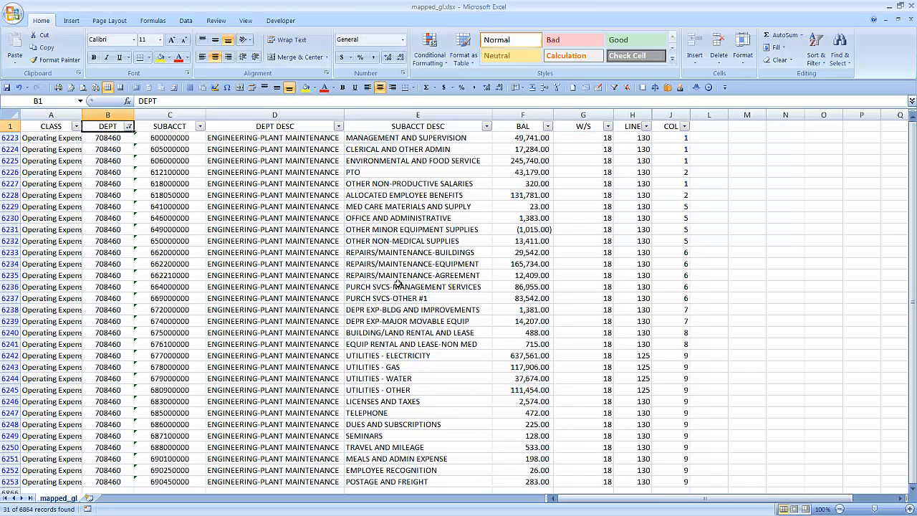
pyautogui.click(620, 277)
pyautogui.click(633, 379)
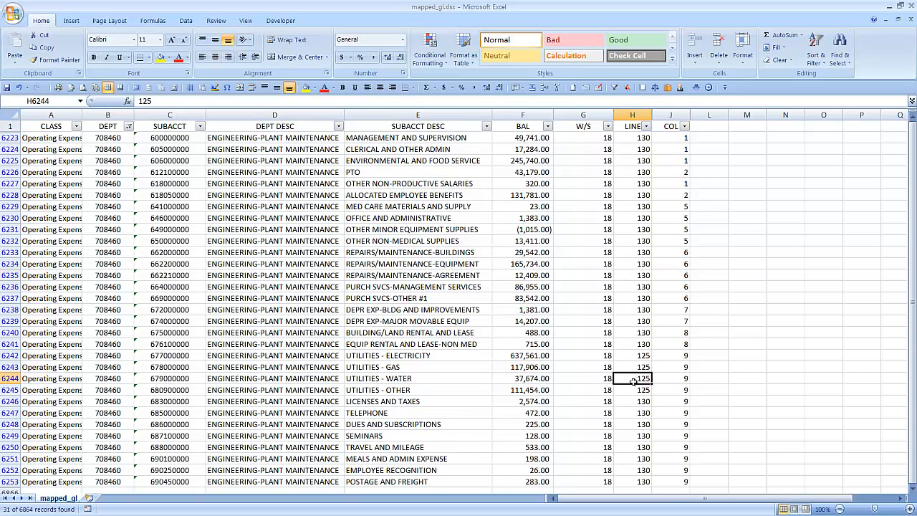
pyautogui.moveTo(631, 355); pyautogui.dragTo(401, 388)
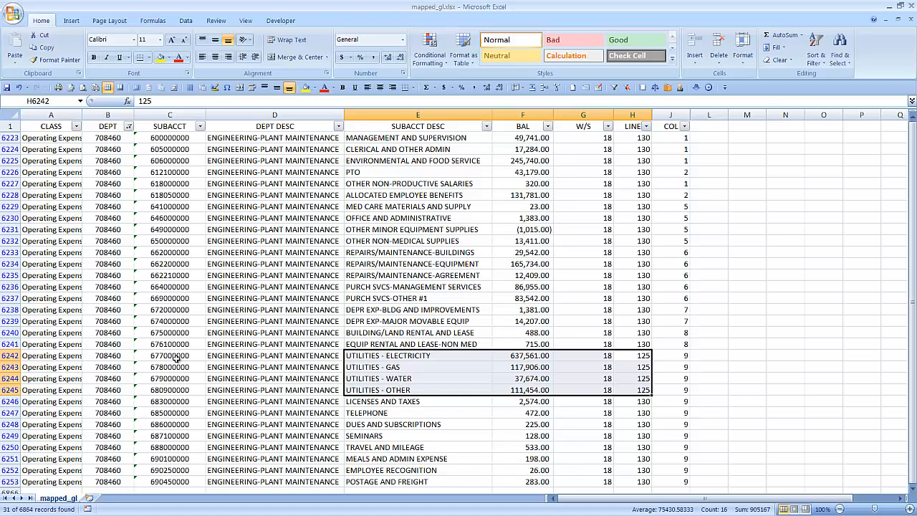
pyautogui.moveTo(174, 357); pyautogui.dragTo(634, 390)
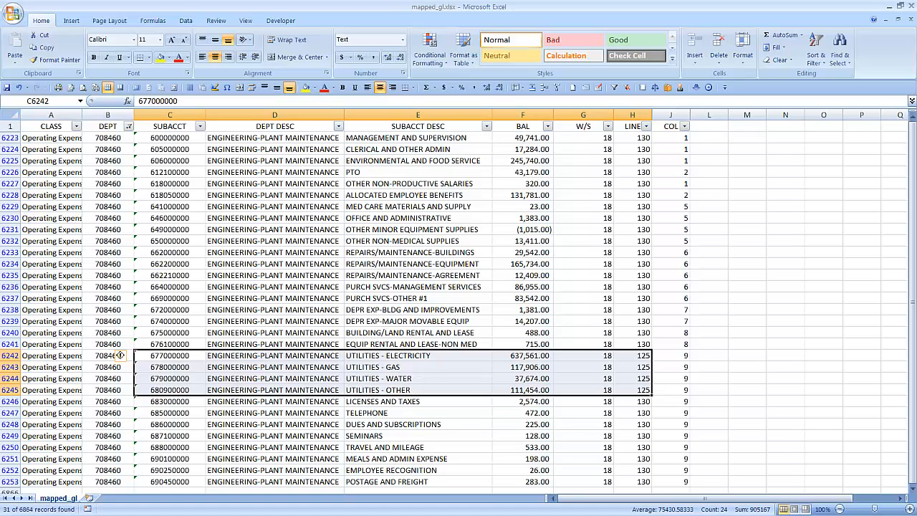
# Step: Switch back to the browser and open the Edit Rules page for the general ledger
pyautogui.hotkey('alt', 'Tab')
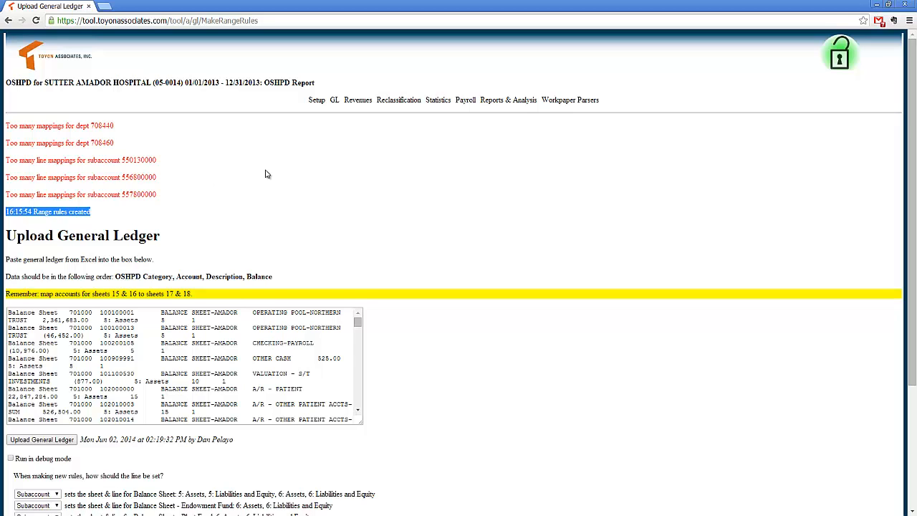
pyautogui.moveTo(335, 101)
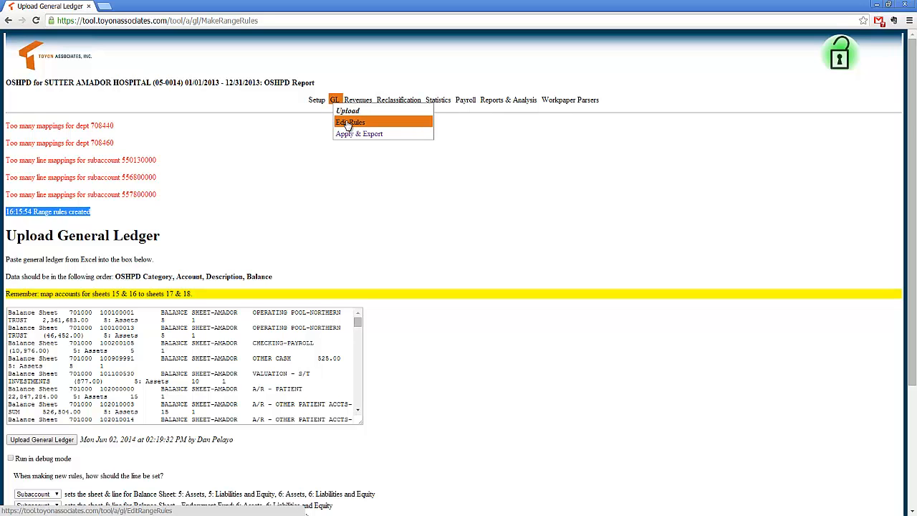
pyautogui.click(348, 123)
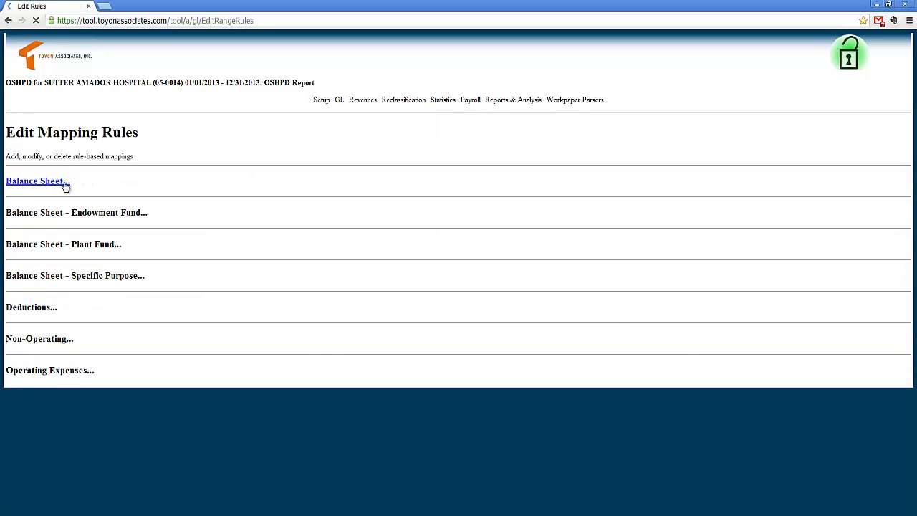
# Step: Expand the Balance Sheet mapping rules, review their subaccount ranges, worksheets, lines and columns, and collapse the section
pyautogui.click(63, 183)
pyautogui.scroll(-3, 213, 206)
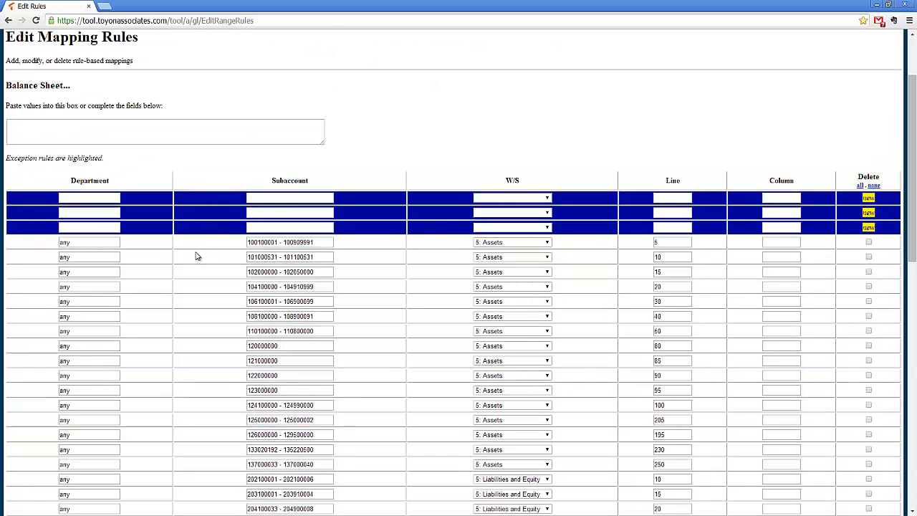
pyautogui.scroll(-5, 196, 256)
pyautogui.scroll(-5, 197, 255)
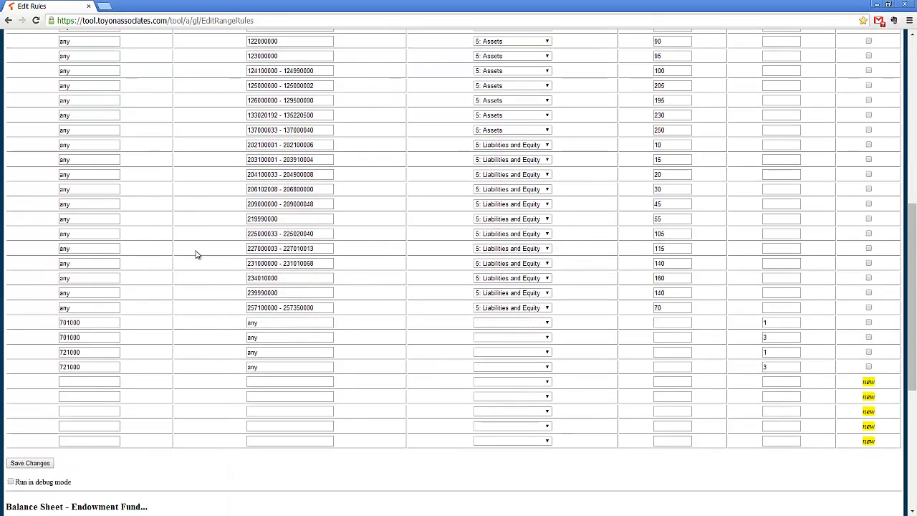
pyautogui.scroll(5, 164, 299)
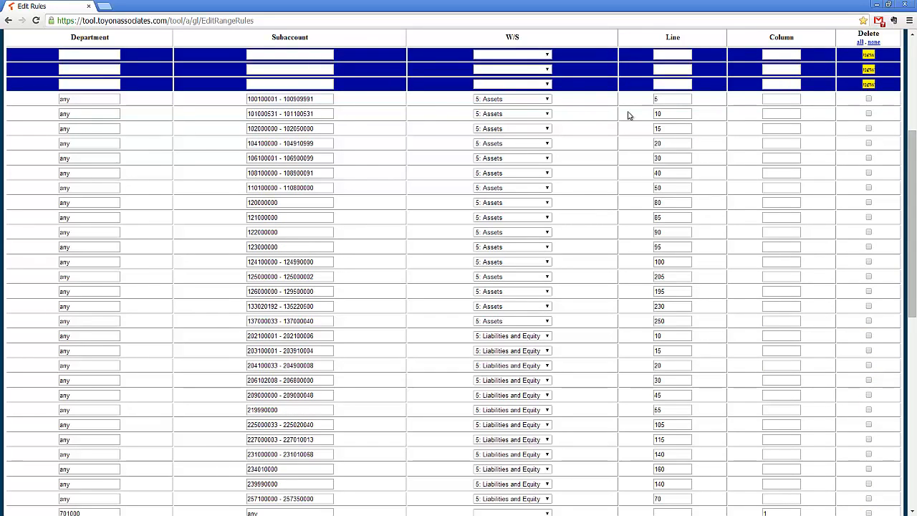
pyautogui.scroll(3, 339, 212)
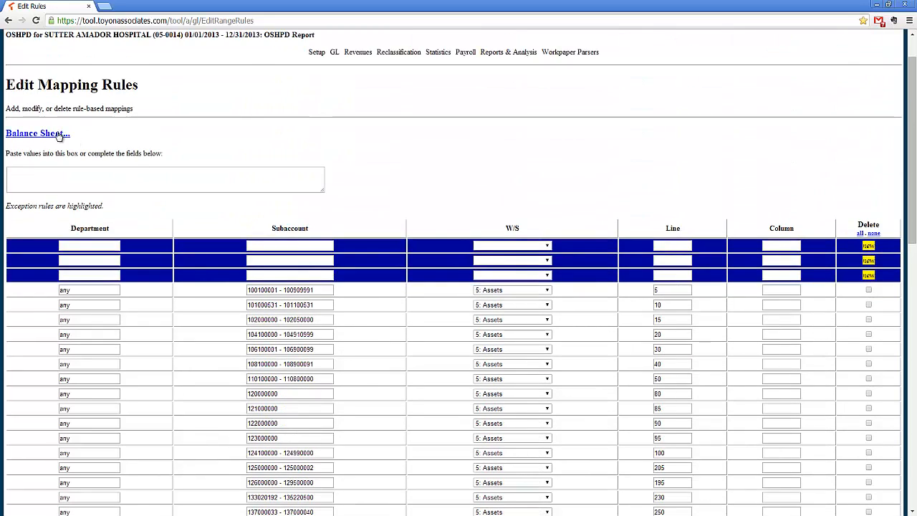
pyautogui.click(59, 135)
# Step: Expand the Operating Expenses mapping rules and examine the department-based rules through to the blank new rows
pyautogui.click(56, 366)
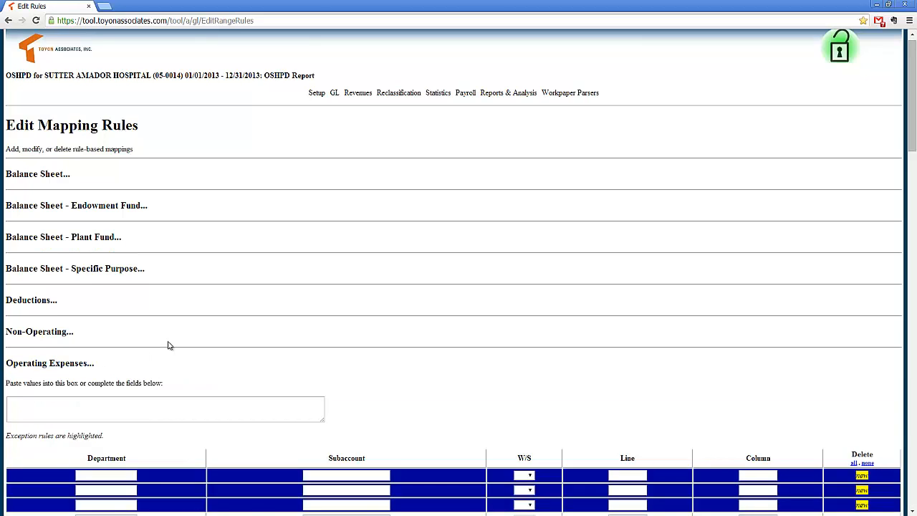
pyautogui.scroll(-15, 169, 346)
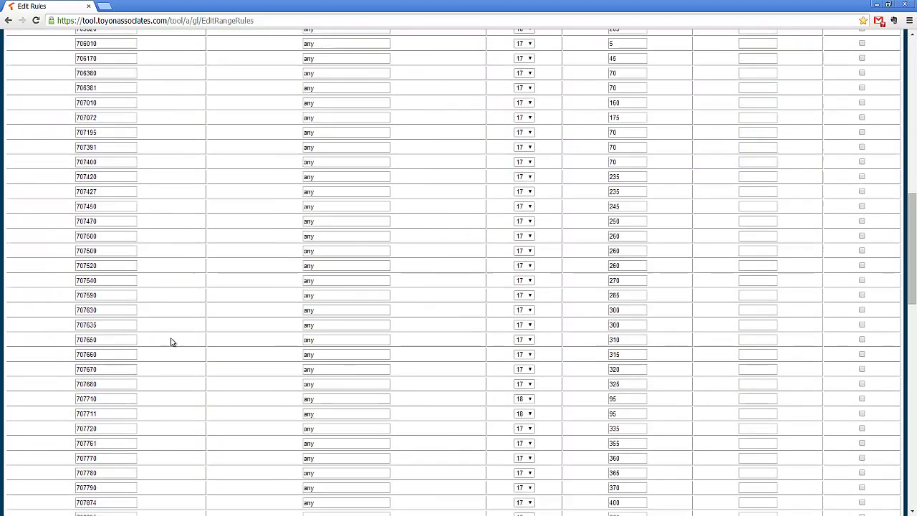
pyautogui.scroll(-3, 171, 341)
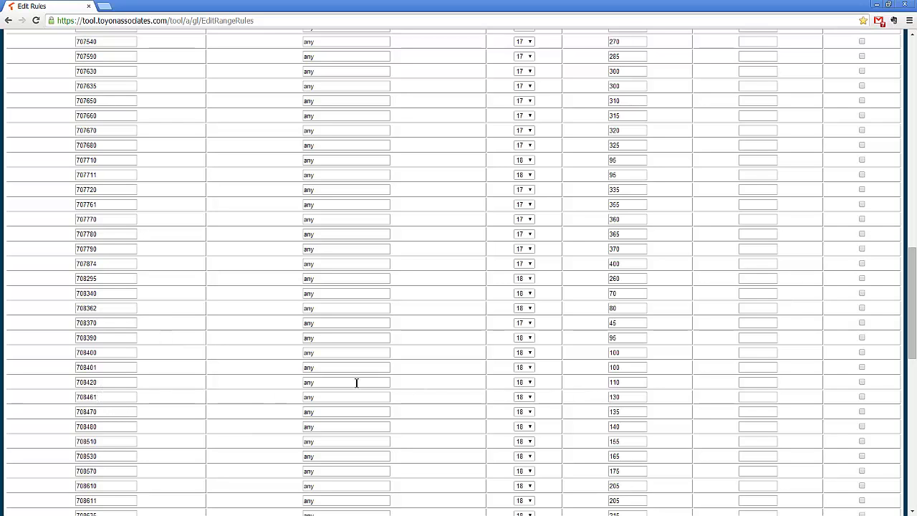
pyautogui.scroll(-3, 271, 388)
pyautogui.scroll(-3, 271, 388)
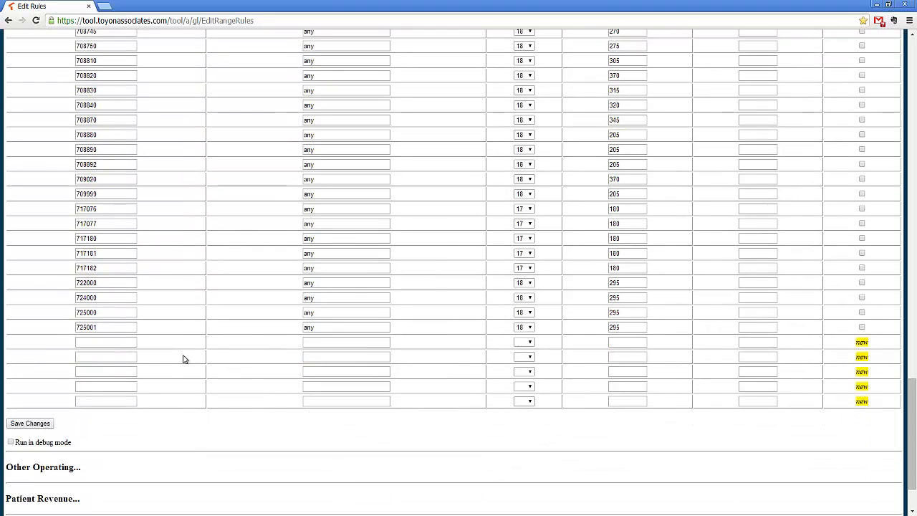
# Step: Fill in a new Operating Expenses rule for department 708460 with W/S 18 and line 130
pyautogui.click(119, 344)
pyautogui.write('708460')
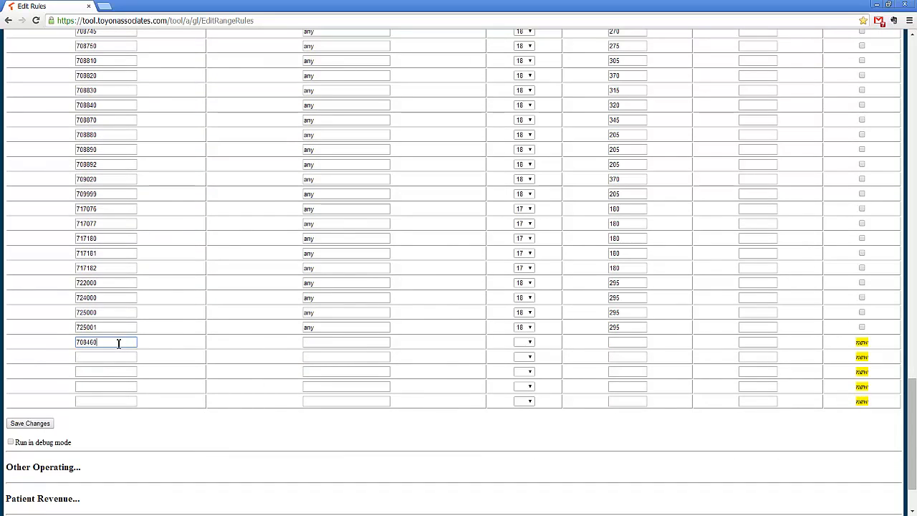
pyautogui.click(530, 346)
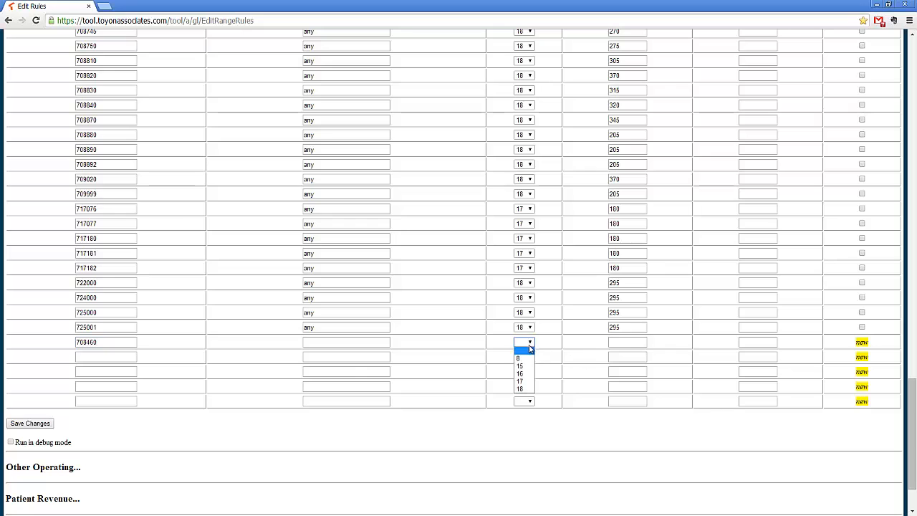
pyautogui.click(524, 388)
pyautogui.click(614, 344)
pyautogui.write('130')
pyautogui.click(40, 424)
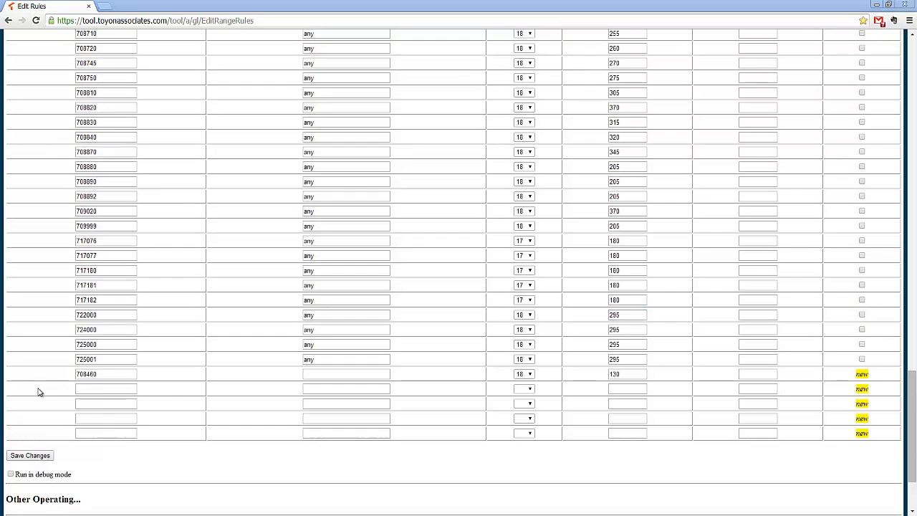
# Step: Clear the department, W/S and line values from the new Operating Expenses rule row for department 708460
pyautogui.moveTo(109, 375); pyautogui.dragTo(62, 378)
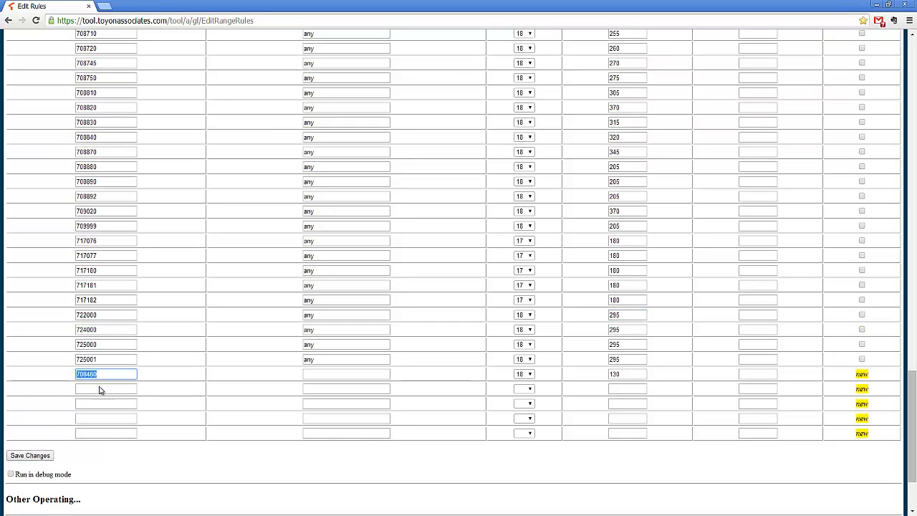
pyautogui.press('BackSpace')
pyautogui.click(528, 374)
pyautogui.click(523, 381)
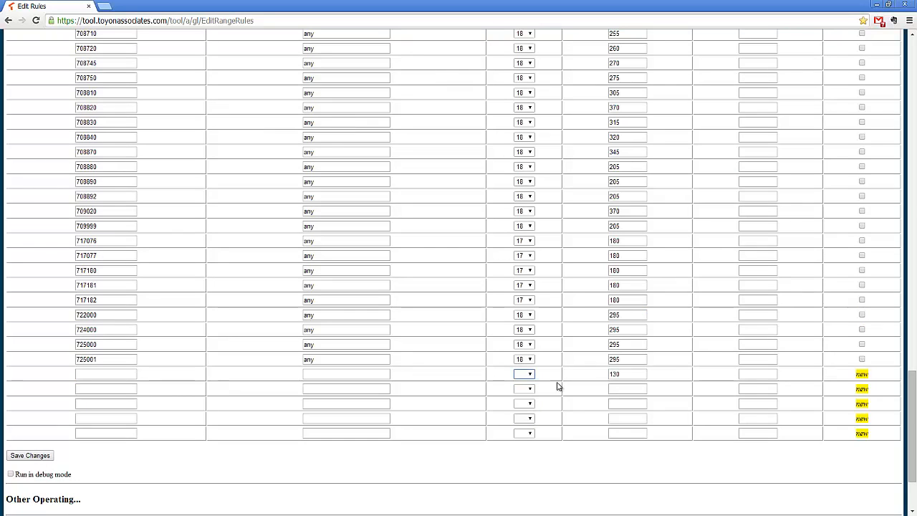
pyautogui.moveTo(634, 374); pyautogui.dragTo(604, 375)
pyautogui.press('BackSpace')
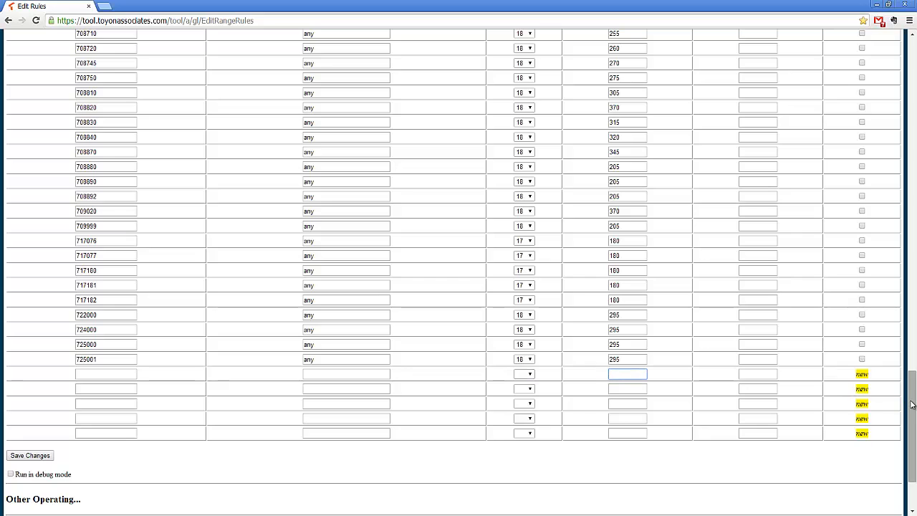
# Step: Enter department 708460 in the first two blank exception rows of the Operating Expenses rules
pyautogui.moveTo(912, 405); pyautogui.dragTo(911, 122)
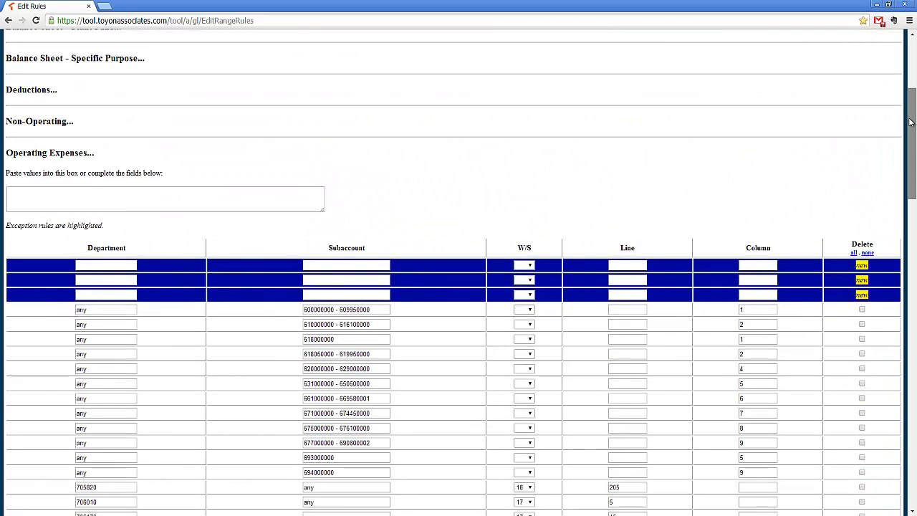
pyautogui.click(102, 267)
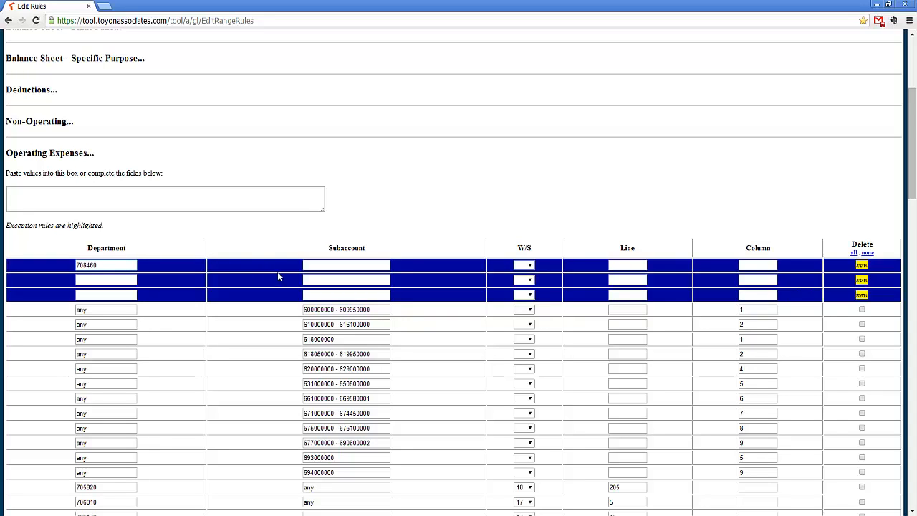
pyautogui.moveTo(114, 269); pyautogui.dragTo(77, 266)
pyautogui.hotkey('ctrl', 'c')
pyautogui.click(89, 280)
pyautogui.hotkey('ctrl', 'v')
# Step: Complete the first exception rule with subaccount range 600000000 - 609950000, W/S 18 and line 130
pyautogui.moveTo(374, 310); pyautogui.dragTo(302, 310)
pyautogui.hotkey('ctrl', 'c')
pyautogui.click(332, 265)
pyautogui.hotkey('ctrl', 'v')
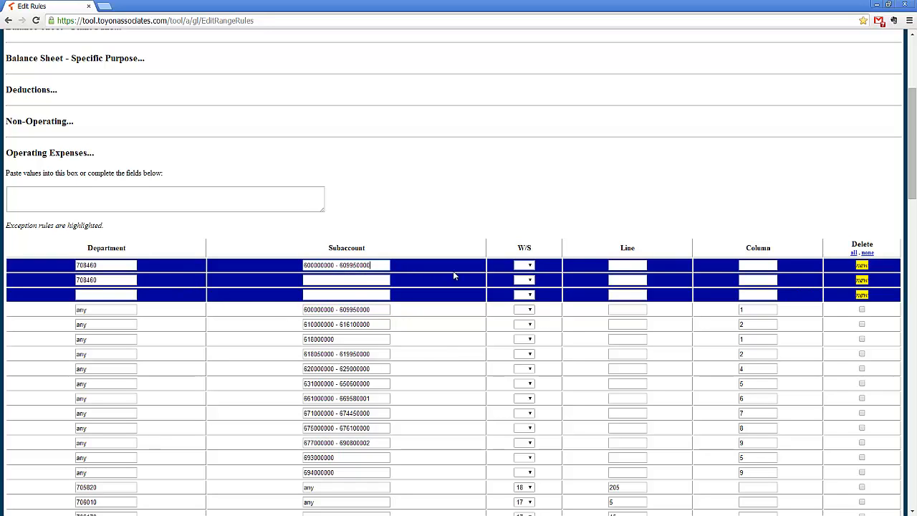
pyautogui.click(529, 266)
pyautogui.click(531, 312)
pyautogui.click(621, 265)
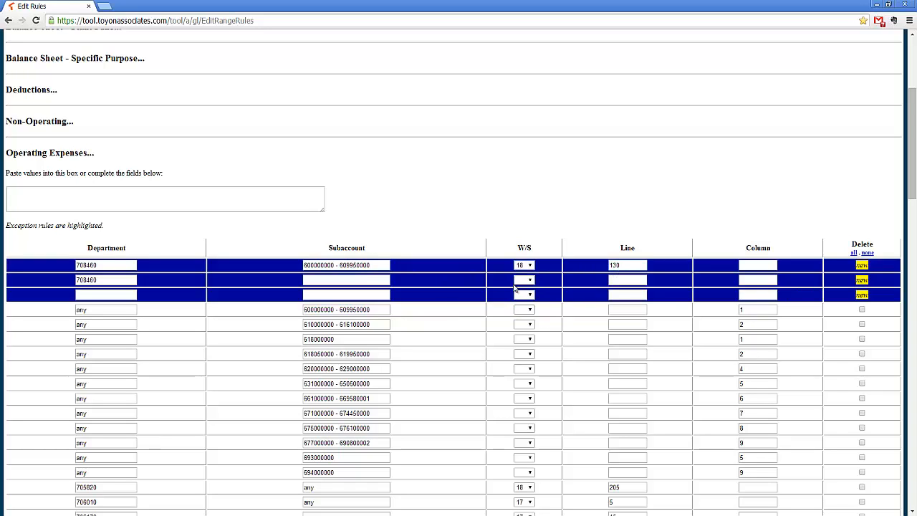
# Step: Complete the second exception rule with subaccount range 610000000 - 616100000, W/S 18 and line 125
pyautogui.moveTo(383, 327); pyautogui.dragTo(300, 328)
pyautogui.hotkey('ctrl', 'c')
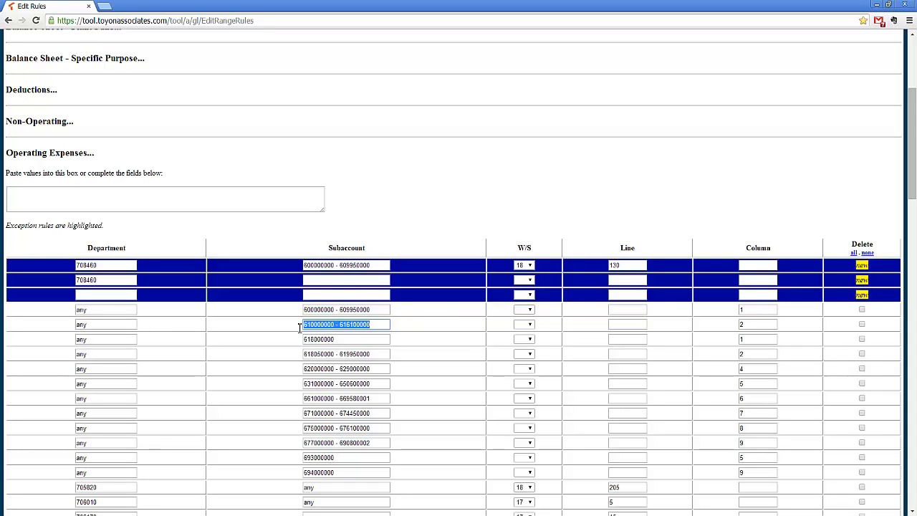
pyautogui.click(329, 282)
pyautogui.hotkey('ctrl', 'v')
pyautogui.click(524, 279)
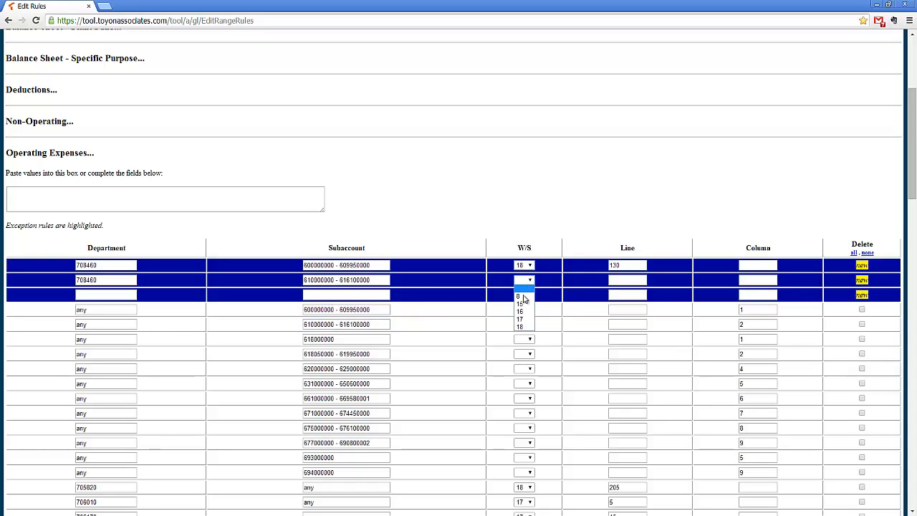
pyautogui.click(525, 327)
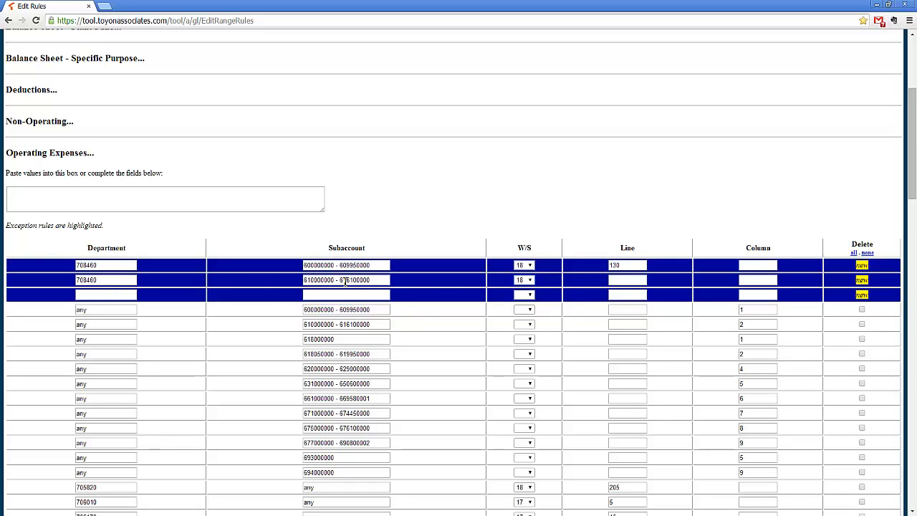
pyautogui.click(621, 280)
pyautogui.write('125')
# Step: Set the column to 9 for both exception rules
pyautogui.click(764, 279)
pyautogui.click(763, 266)
pyautogui.click(759, 280)
pyautogui.write('9')
# Step: Clear the subaccount ranges and departments from the two exception rules
pyautogui.scroll(-3, 553, 430)
pyautogui.scroll(-2, 462, 430)
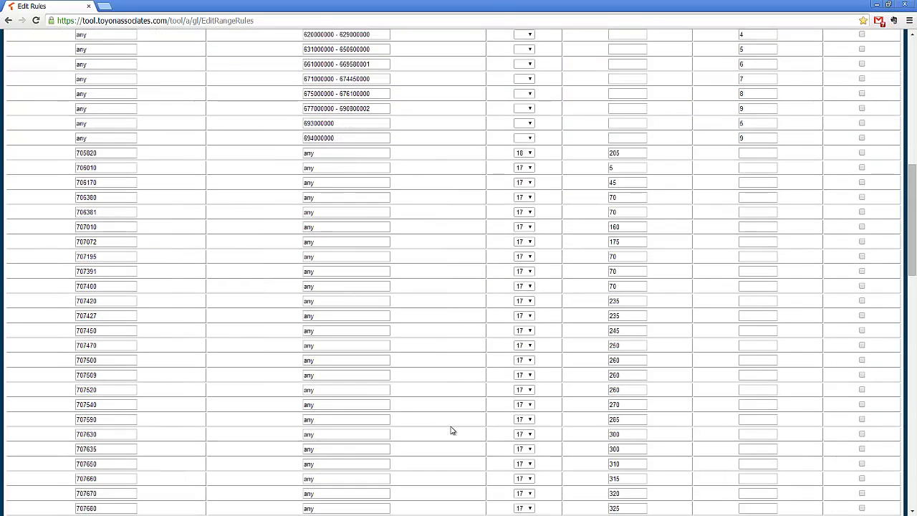
pyautogui.scroll(5, 458, 430)
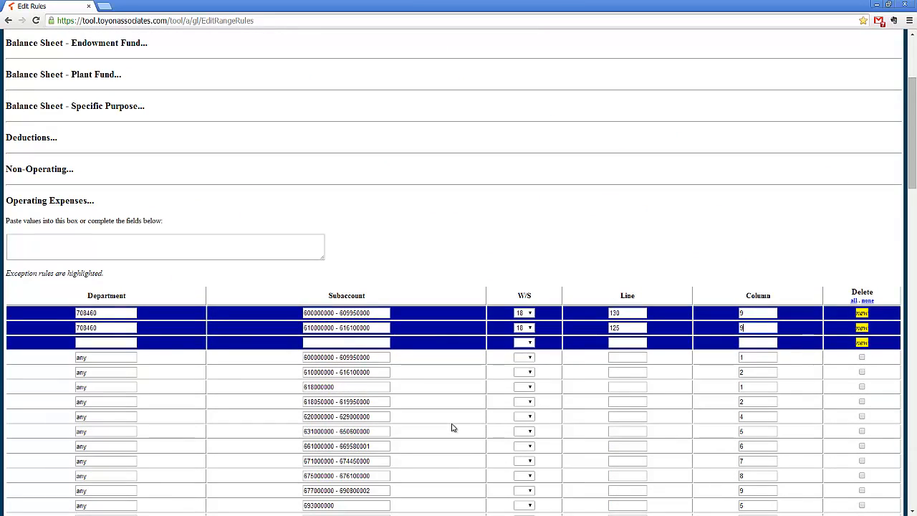
pyautogui.moveTo(388, 327); pyautogui.dragTo(265, 328)
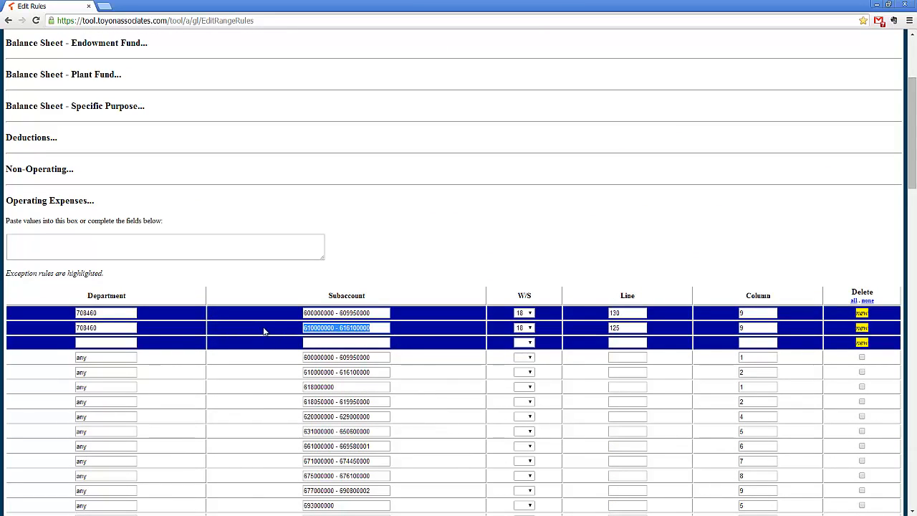
pyautogui.press('BackSpace')
pyautogui.moveTo(382, 314); pyautogui.dragTo(302, 313)
pyautogui.press('BackSpace')
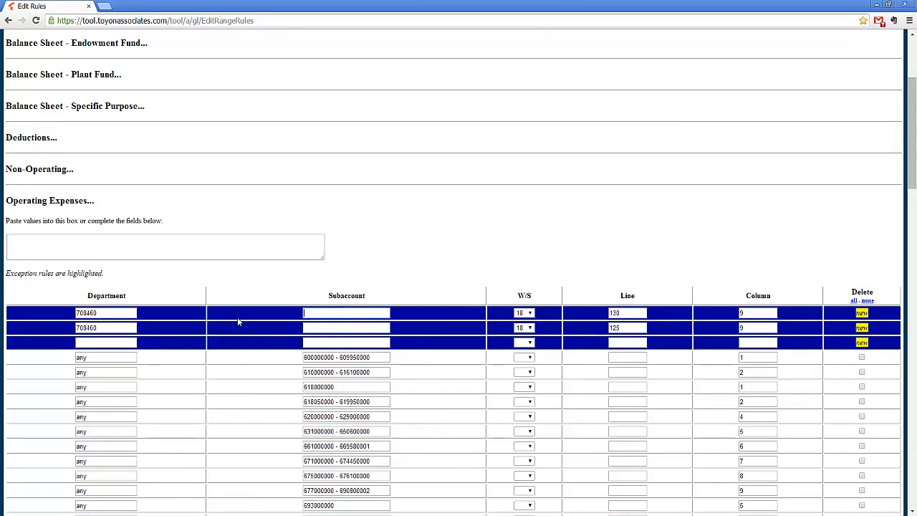
pyautogui.click(114, 315)
pyautogui.moveTo(114, 316); pyautogui.dragTo(74, 313)
pyautogui.press('BackSpace')
pyautogui.moveTo(136, 329); pyautogui.dragTo(70, 330)
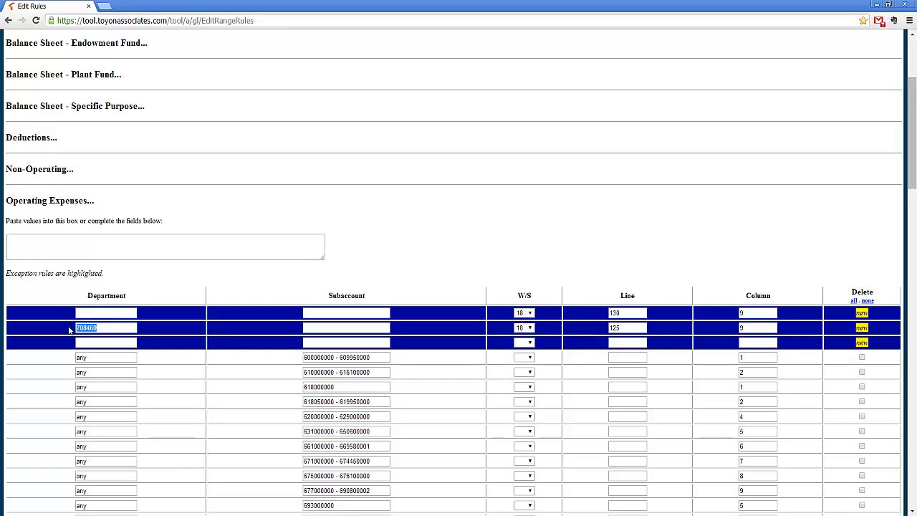
pyautogui.press('BackSpace')
# Step: Reset the W/S selections of the two exception rules to blank and clear their line and column values
pyautogui.click(524, 313)
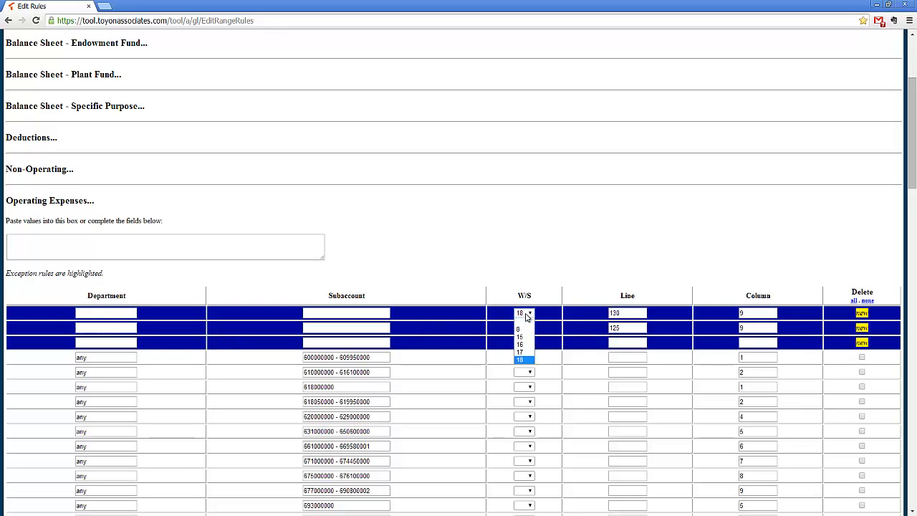
pyautogui.click(524, 321)
pyautogui.click(523, 328)
pyautogui.click(523, 336)
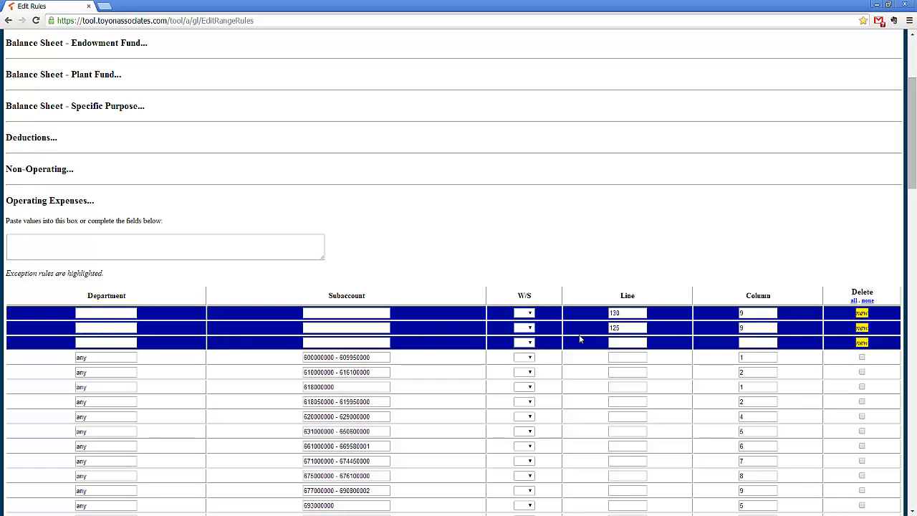
pyautogui.doubleClick(628, 328)
pyautogui.press('BackSpace')
pyautogui.moveTo(625, 315); pyautogui.dragTo(608, 314)
pyautogui.press('BackSpace')
pyautogui.press('BackSpace')
pyautogui.moveTo(748, 314); pyautogui.dragTo(734, 338)
pyautogui.press('BackSpace')
# Step: Open the Apply & Export page for the general ledger
pyautogui.scroll(-1, 717, 366)
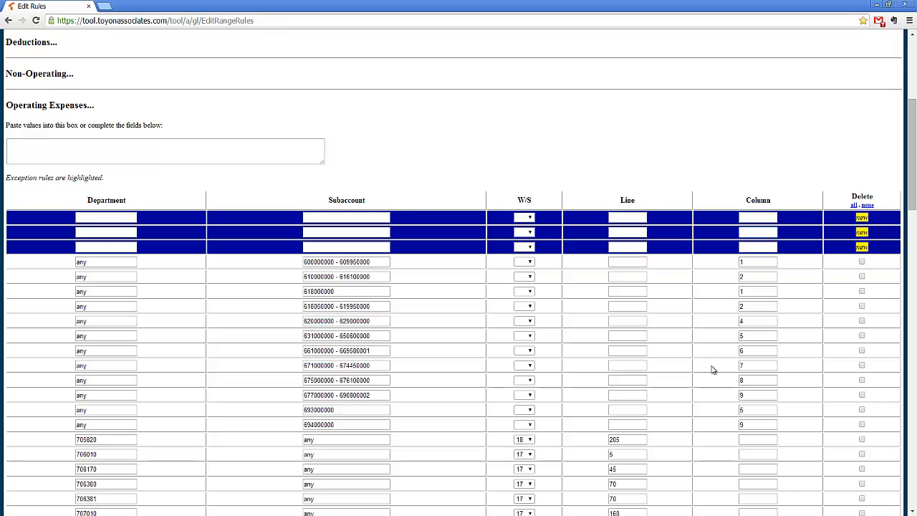
pyautogui.scroll(-5, 713, 370)
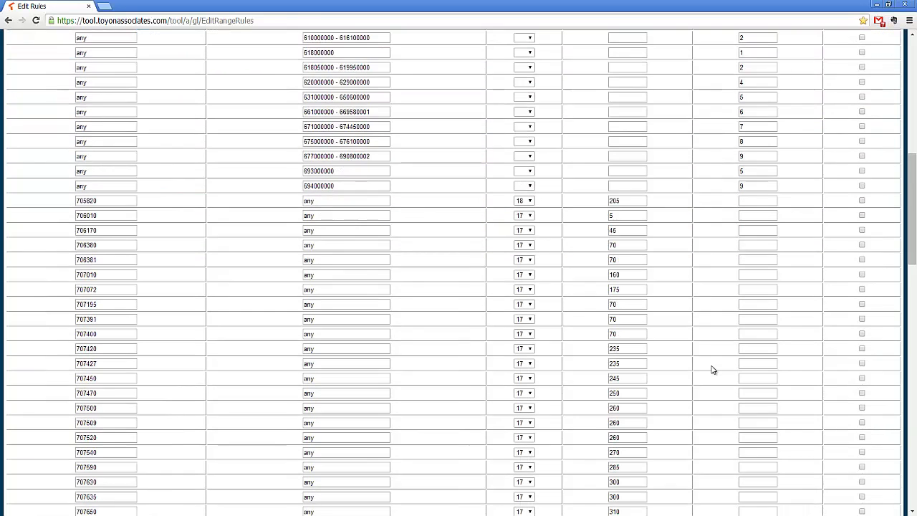
pyautogui.scroll(-6, 713, 370)
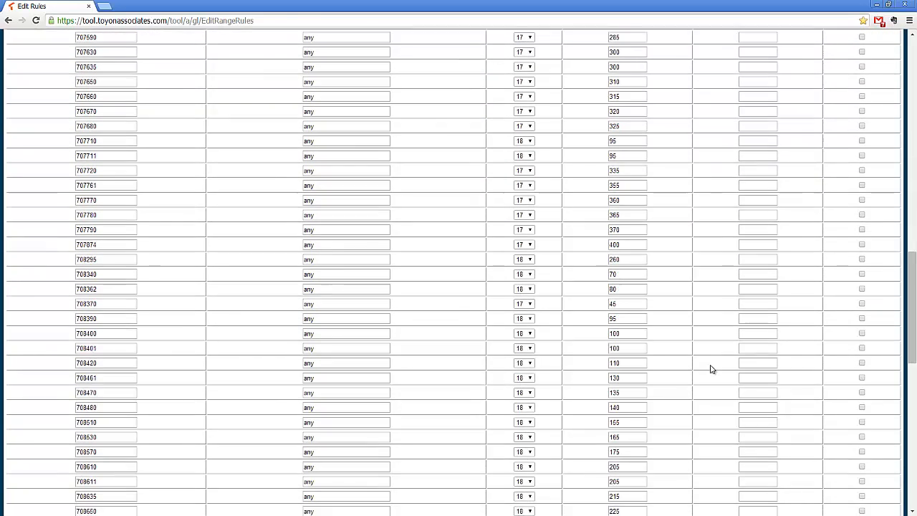
pyautogui.scroll(11, 712, 369)
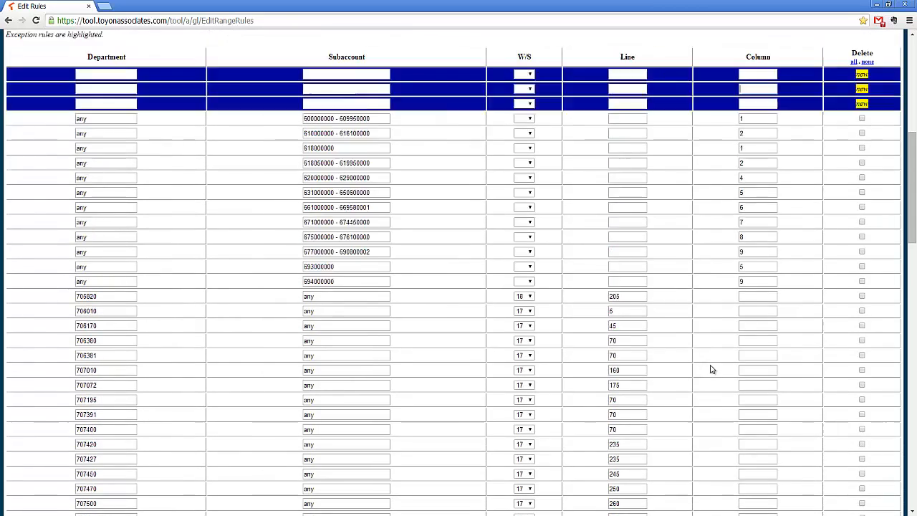
pyautogui.scroll(4, 711, 369)
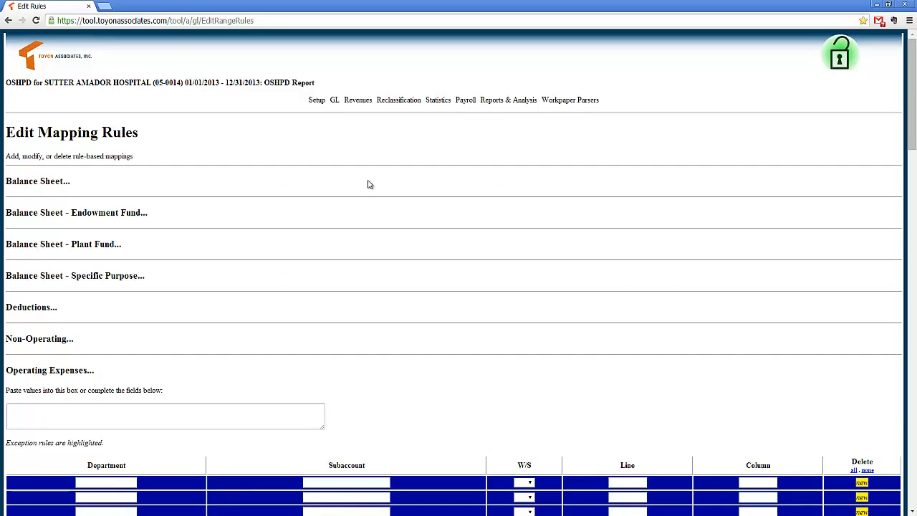
pyautogui.moveTo(339, 104)
pyautogui.click(347, 134)
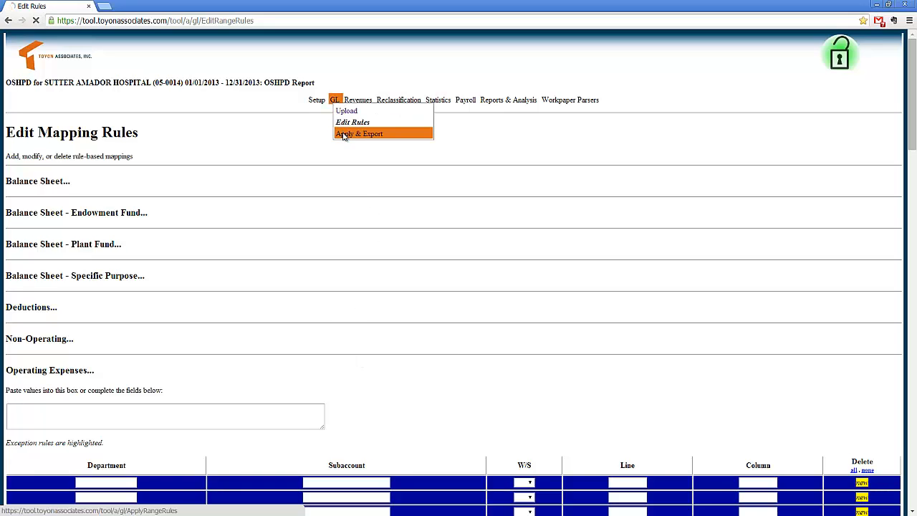